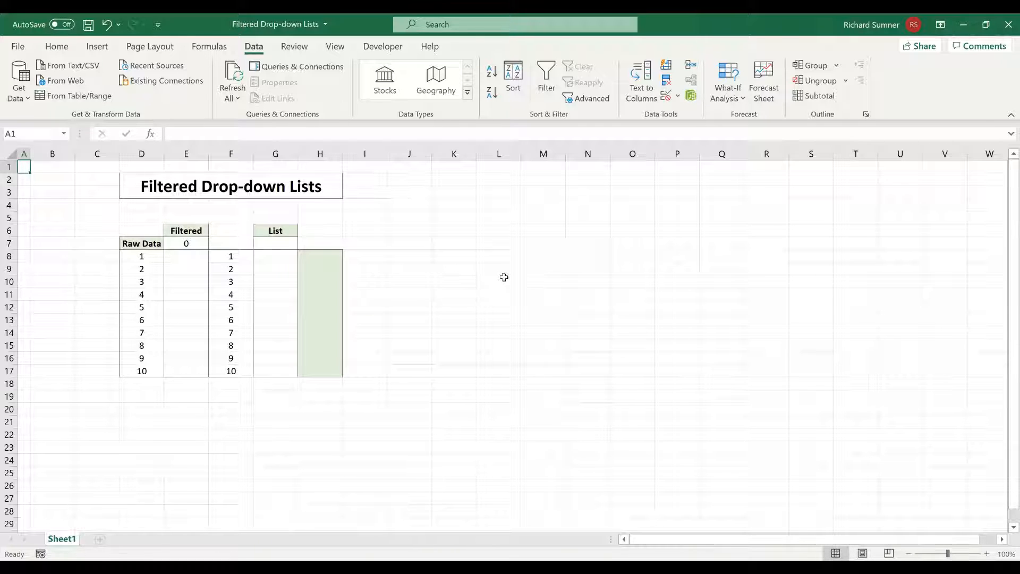
left_click(679, 95)
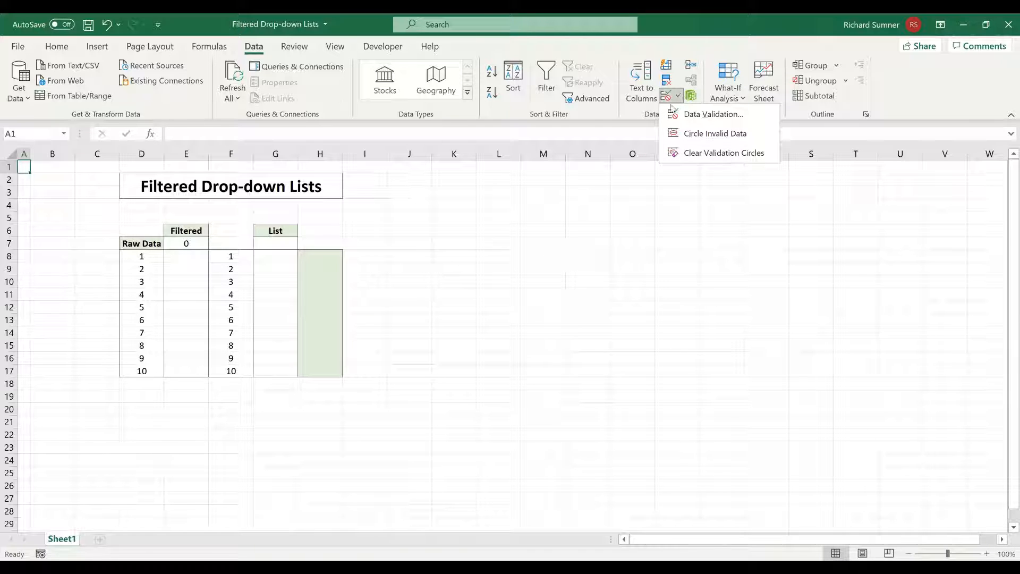
left_click(393, 252)
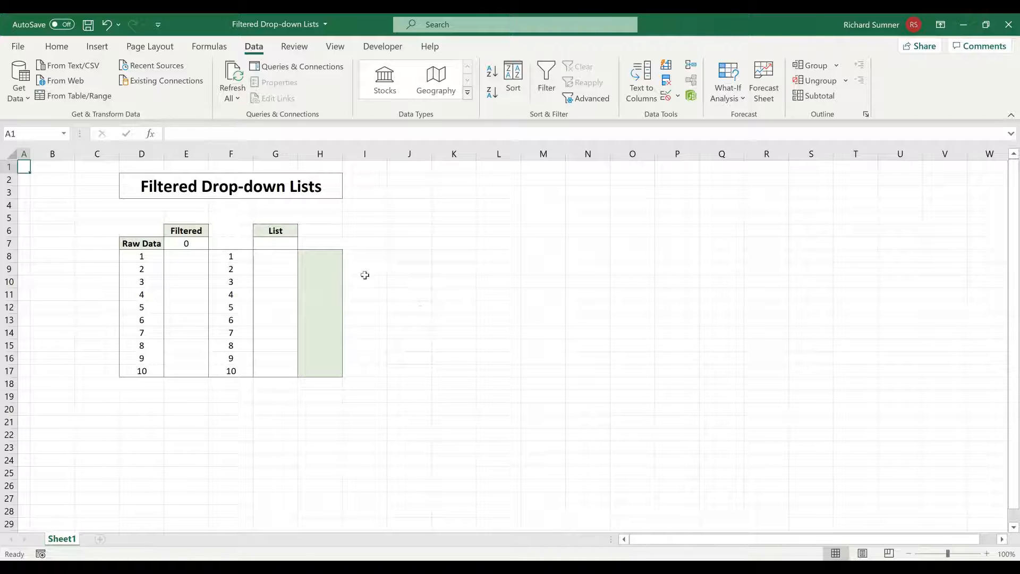
left_click_drag(327, 256, 326, 369)
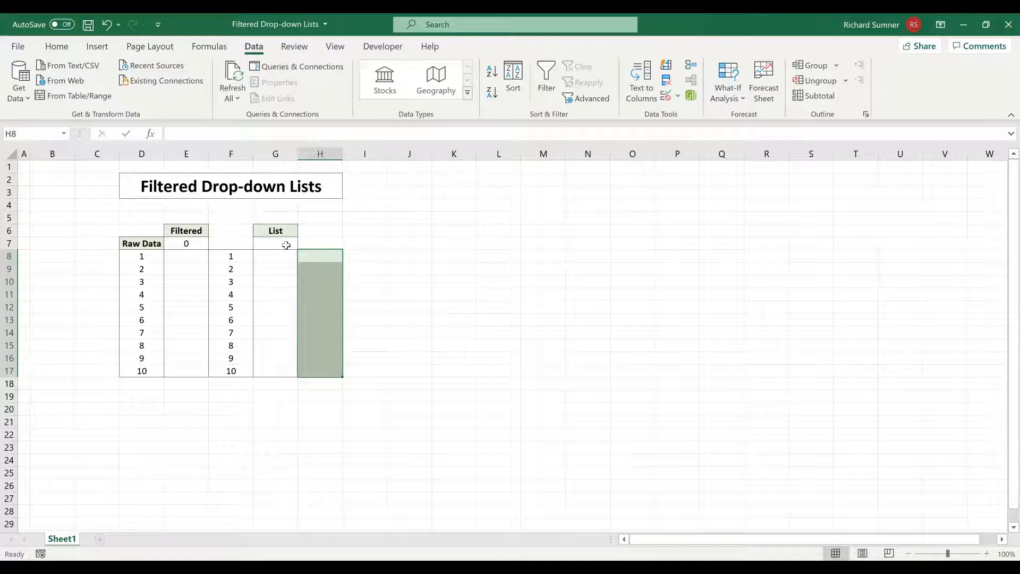
left_click_drag(285, 245, 281, 372)
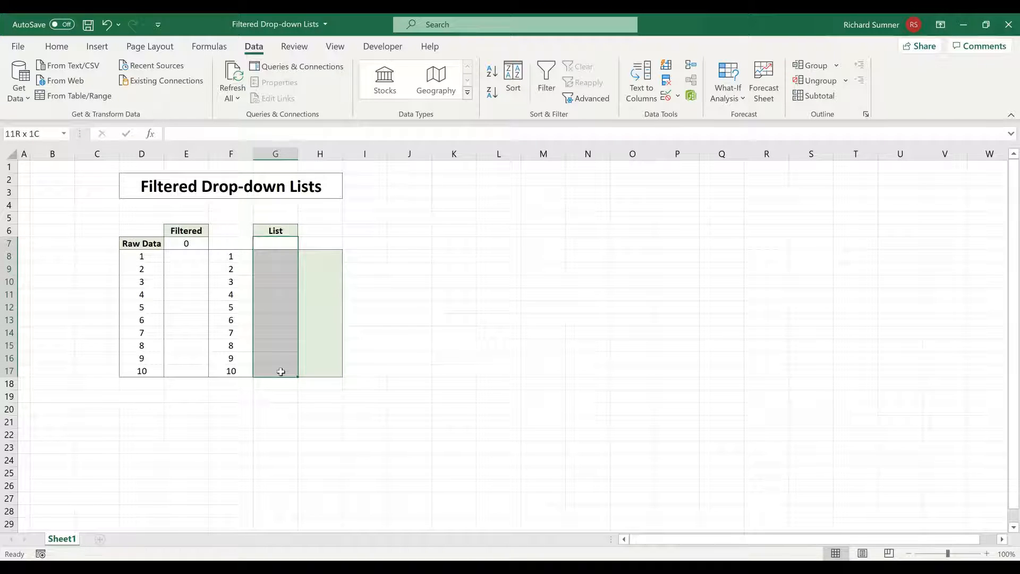
left_click(278, 255)
left_click(279, 266)
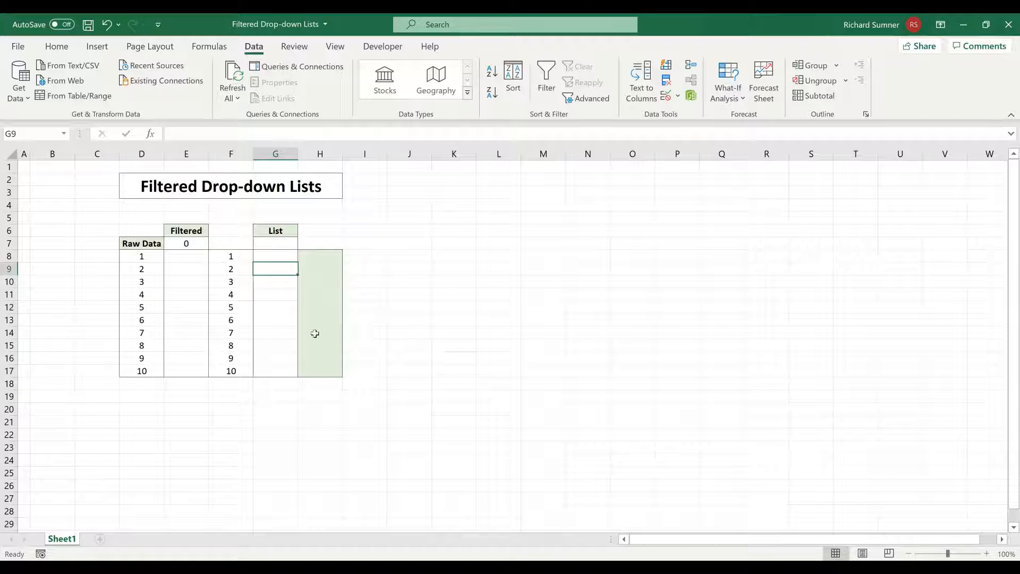
Step: Apply List data validation to the shaded cells H8:H17 with =$G$7:$G$17 as the source
left_click_drag(336, 257, 320, 372)
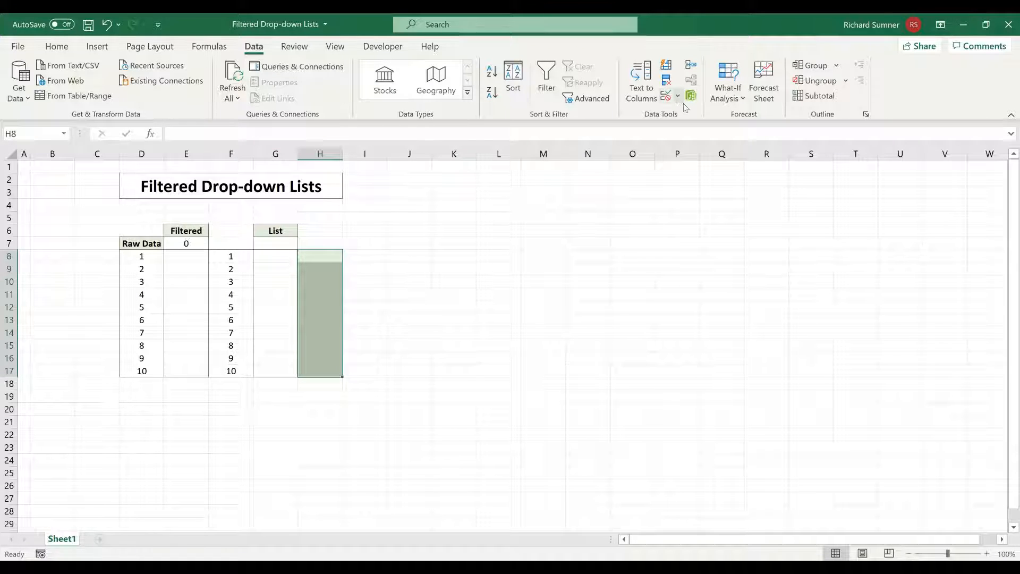
left_click(665, 95)
left_click(547, 176)
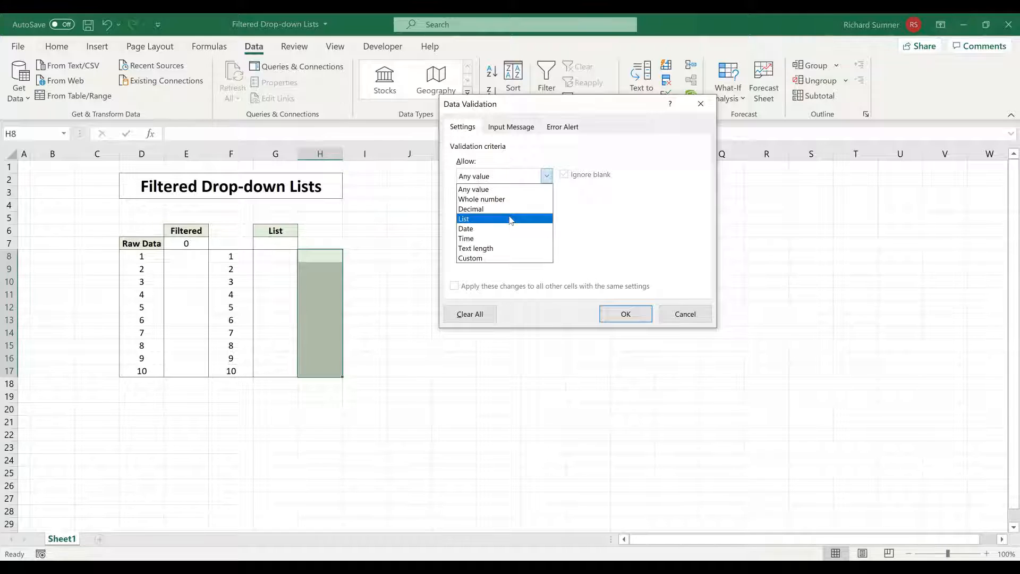
left_click(510, 220)
left_click(492, 237)
left_click(275, 243)
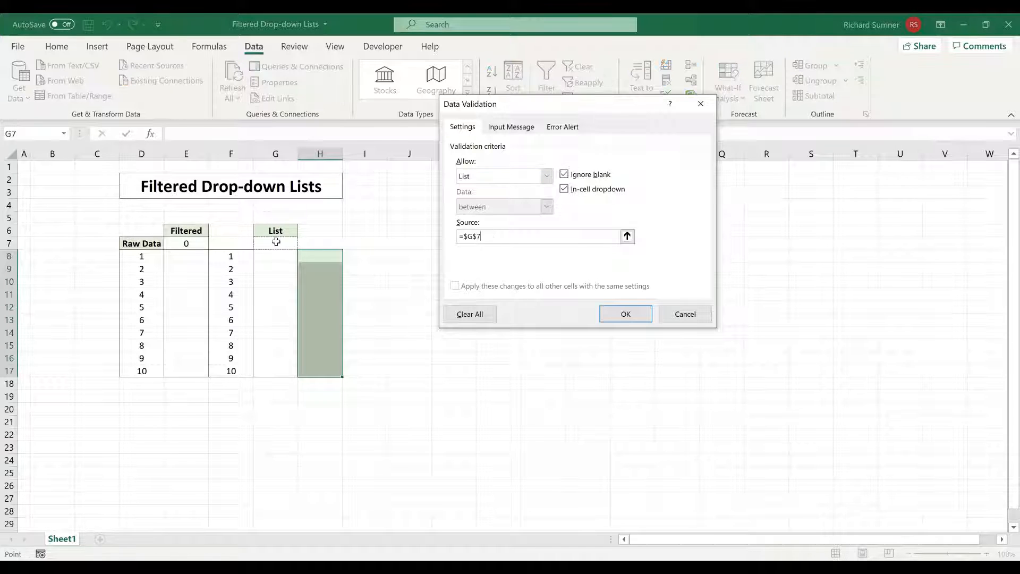
left_click(264, 369, "shift")
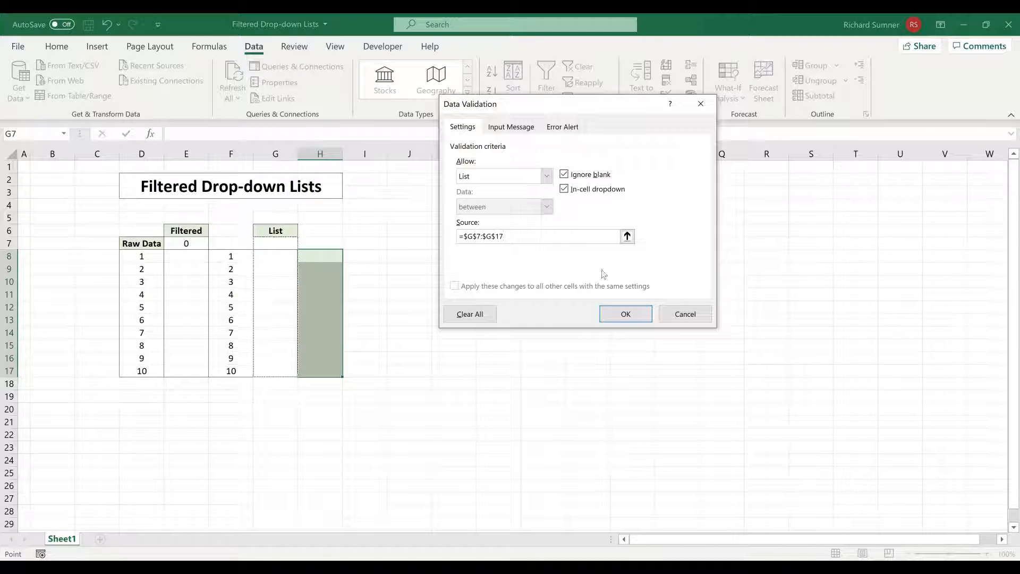
left_click(623, 316)
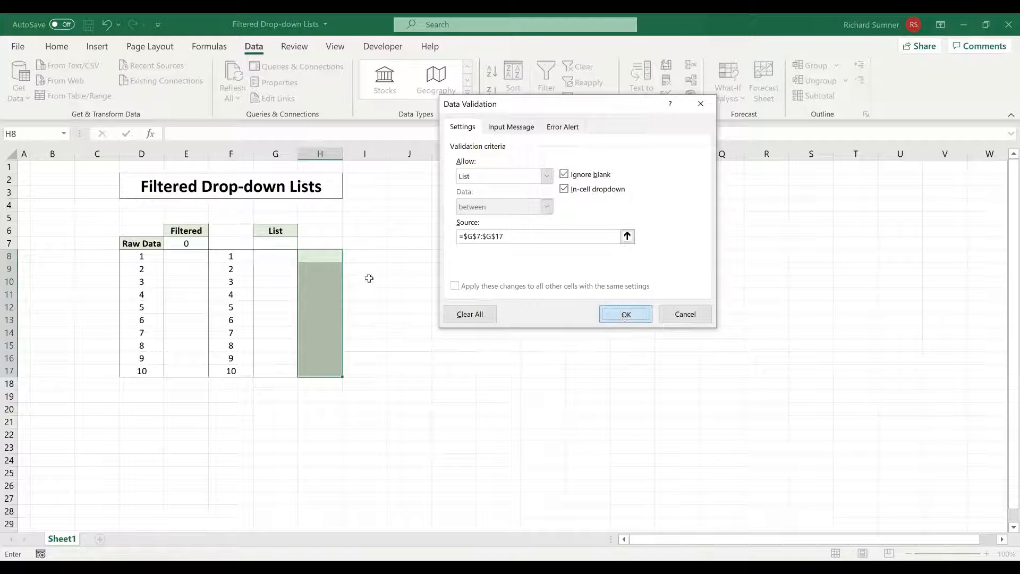
Step: Check the drop-down in H8 and its source cells G7:G17
left_click(348, 257)
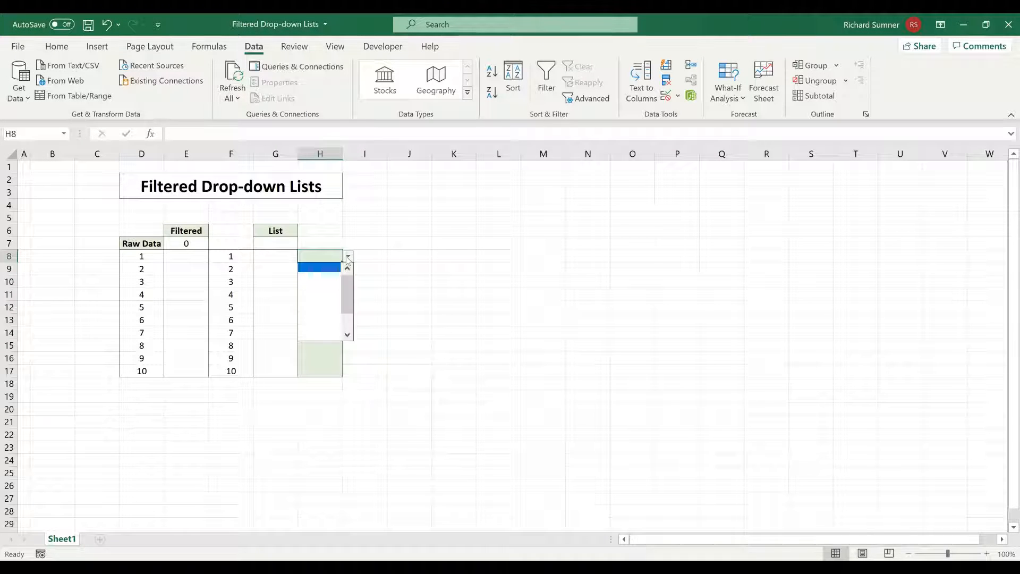
left_click_drag(272, 243, 271, 369)
left_click(463, 304)
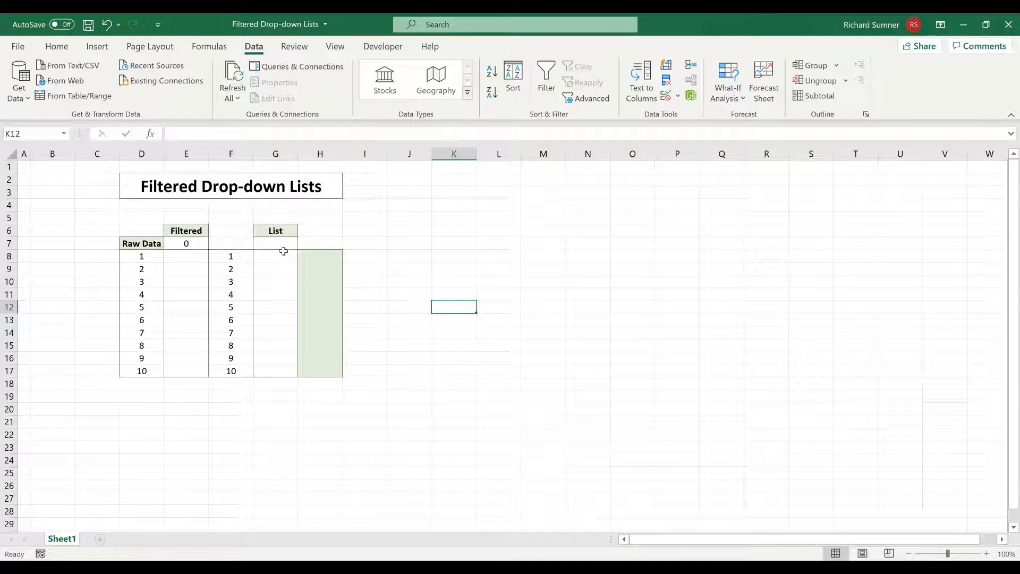
Step: Begin an IF formula in E8 with the logical test ISODD(D8)=TRUE
left_click(182, 257)
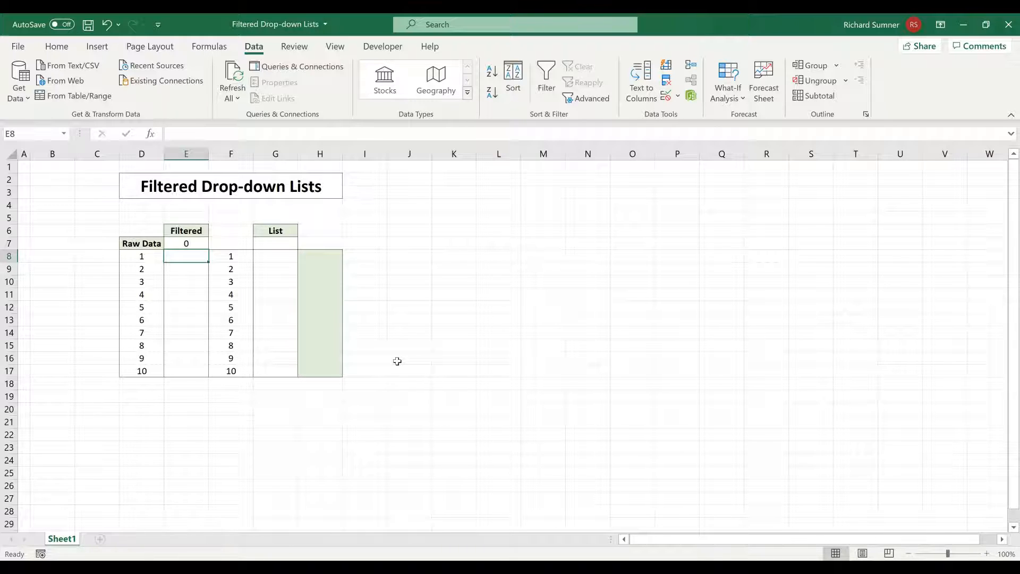
type("=")
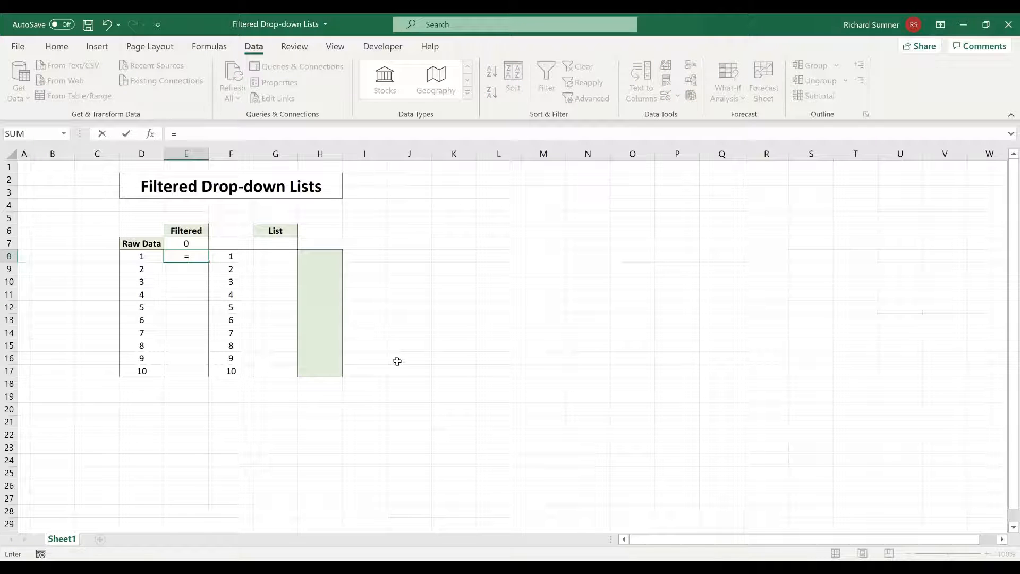
type("IF(")
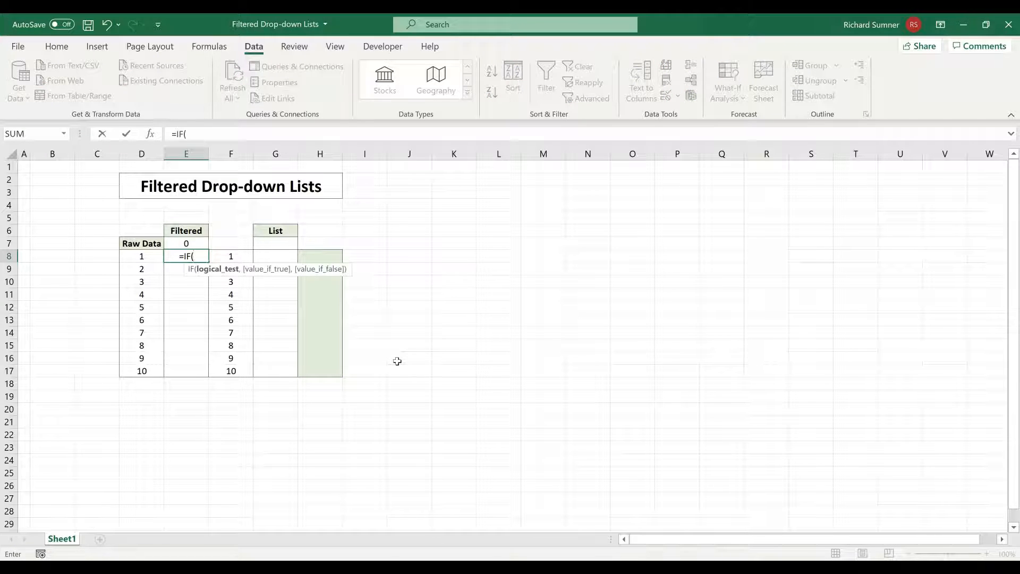
type("IS")
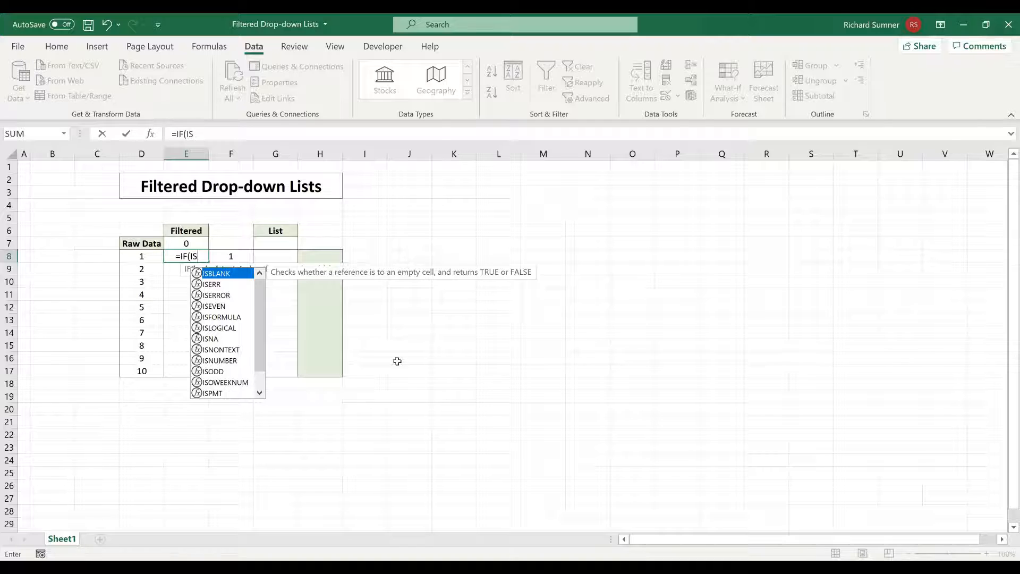
type("ODD")
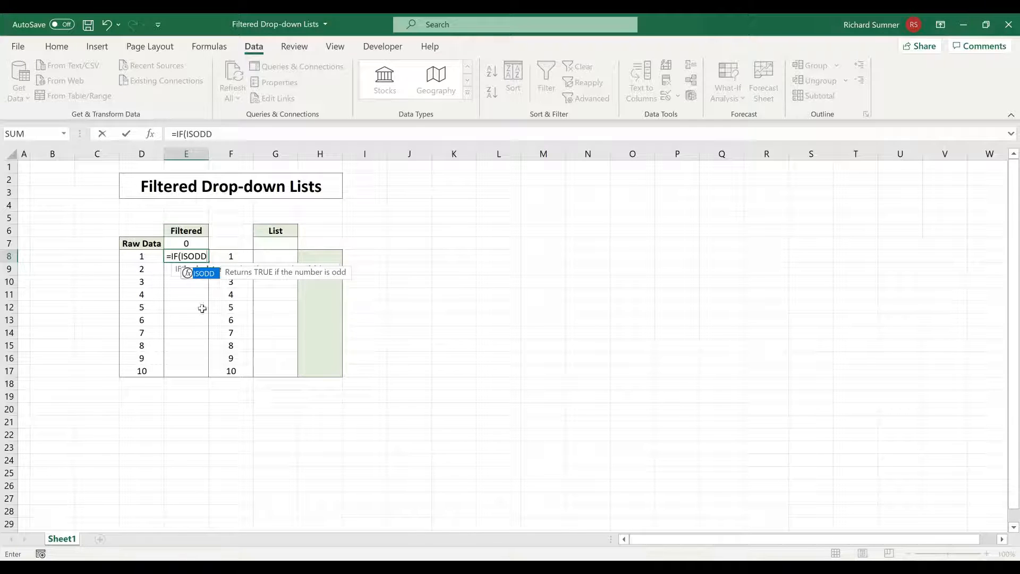
type("(")
left_click(136, 244)
key("Down")
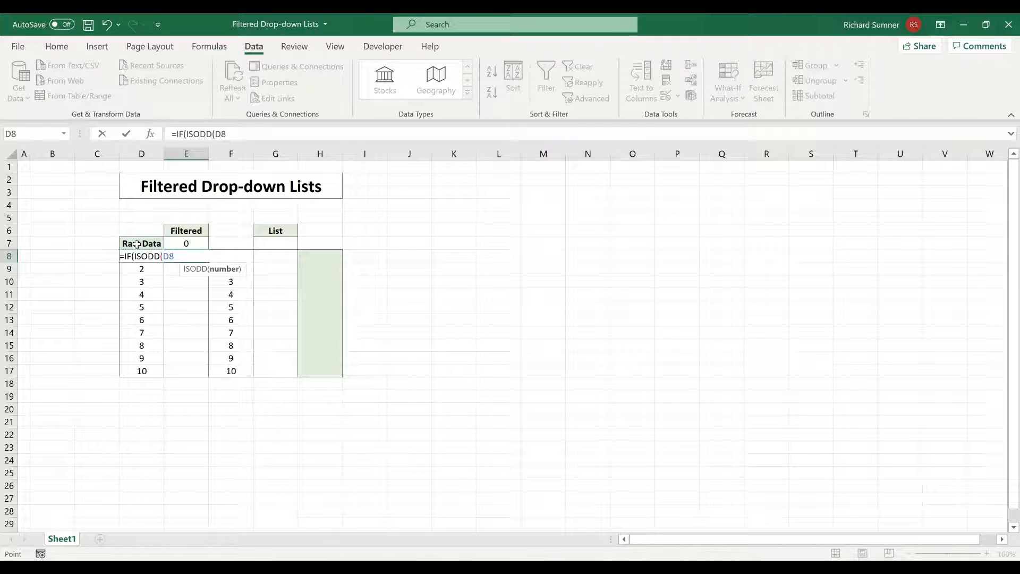
type(")=")
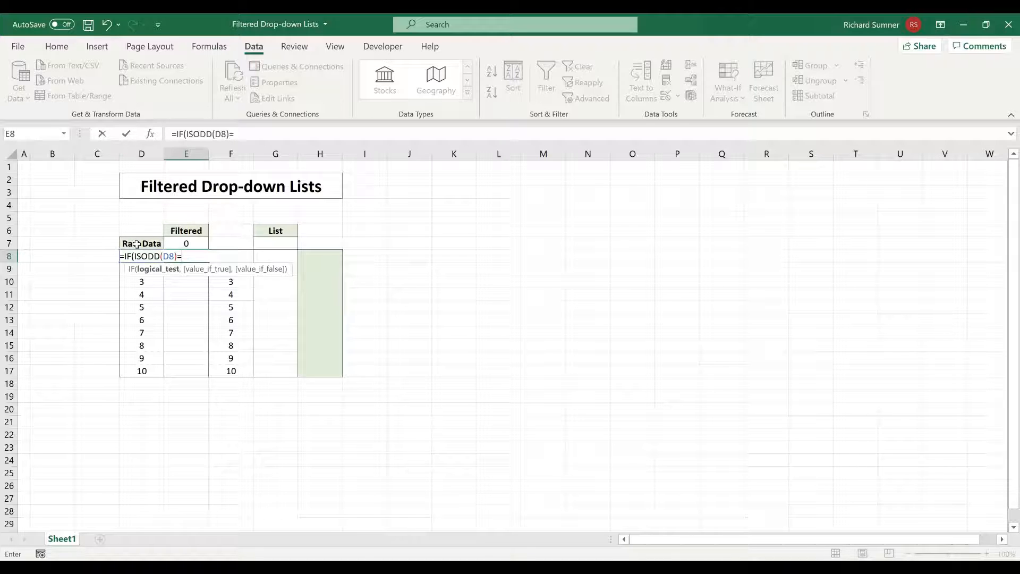
type("TRUE,")
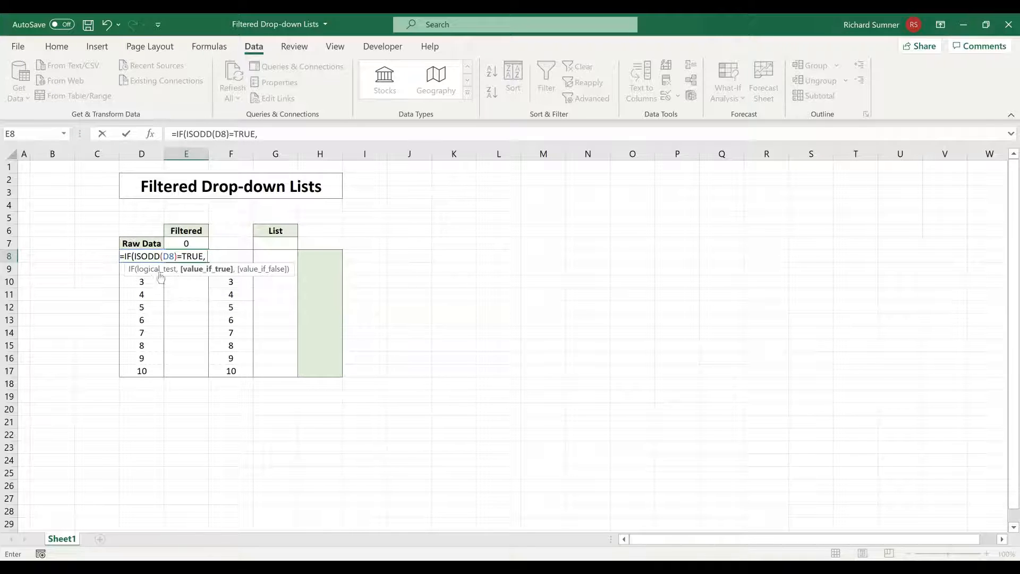
Step: Give the E8 formula MAX($E$7:E7)+1 as its value if true, making only the range's first reference absolute
type("MAX(")
left_click(175, 244)
key("F8")
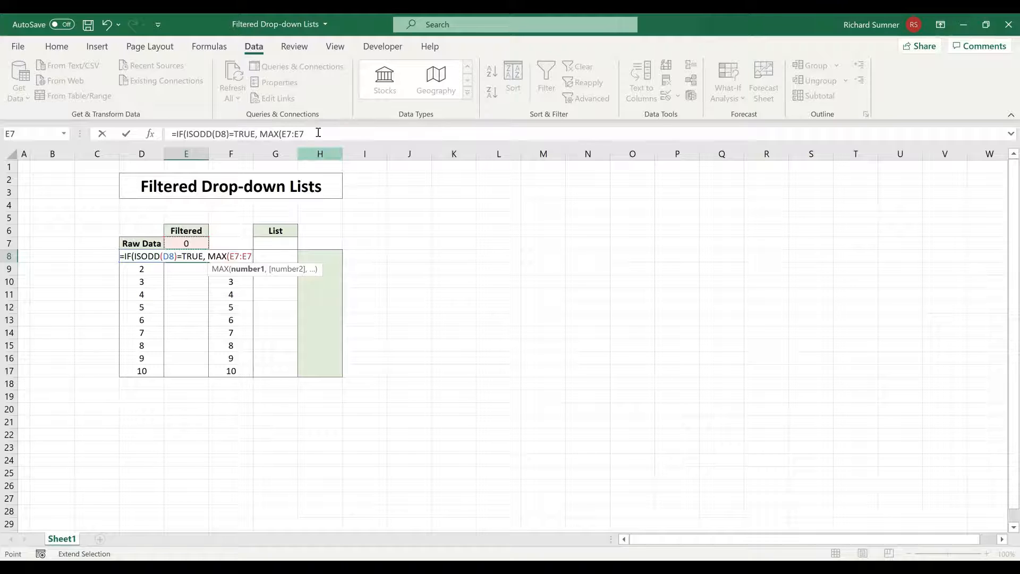
type(")+1")
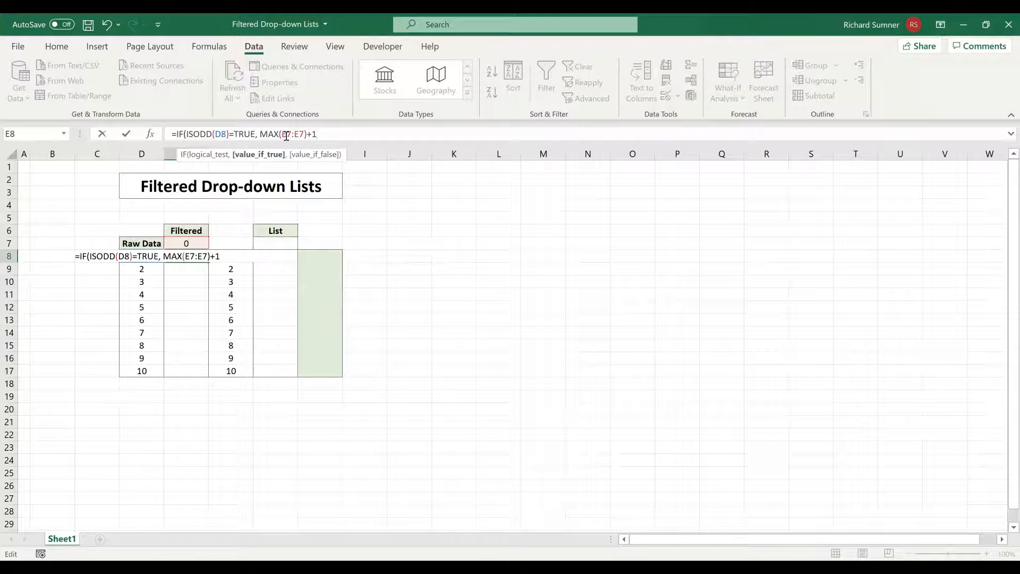
key("Left")
key("Left")
key("Left")
key("Left")
key("Left")
key("Left")
key("F4")
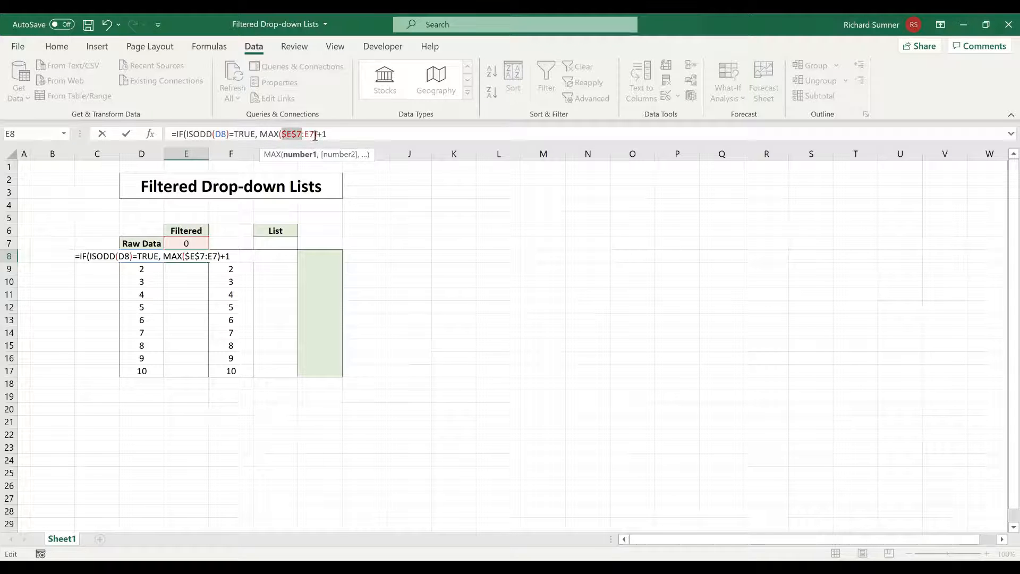
Step: Complete the E8 formula with an empty string ("") as its value if false
left_click(343, 134)
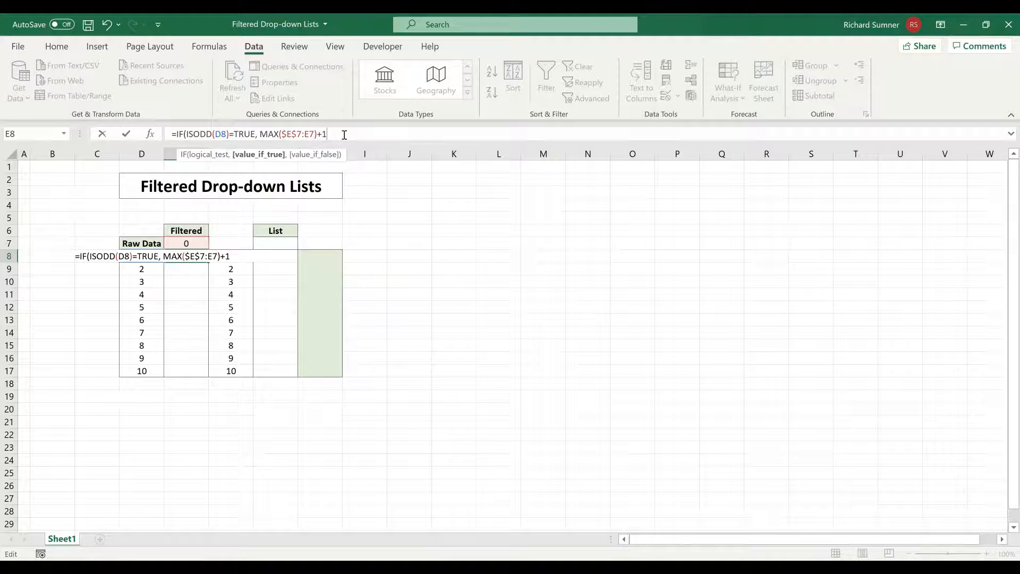
type(",")
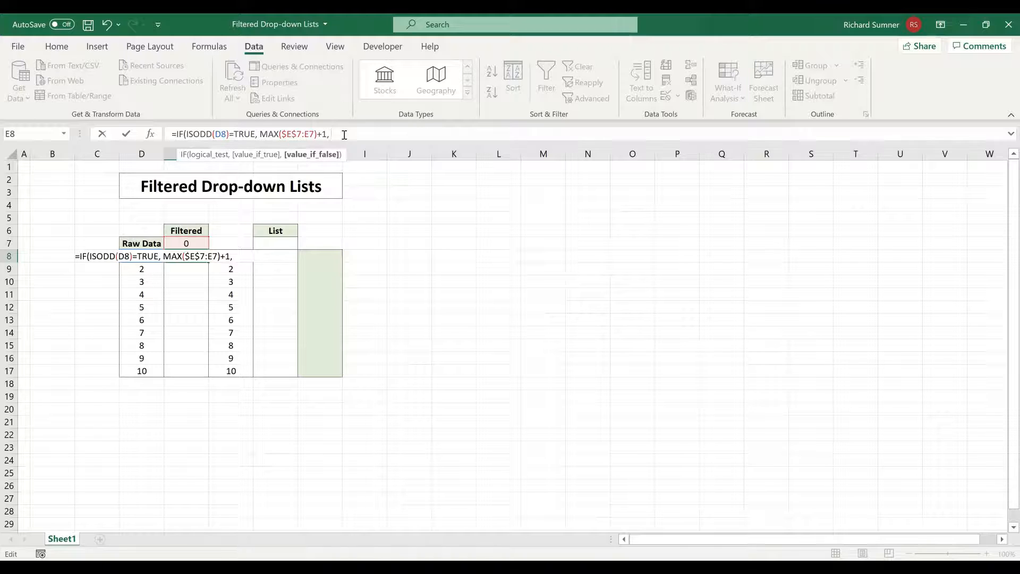
type(" \"\")")
key("Return")
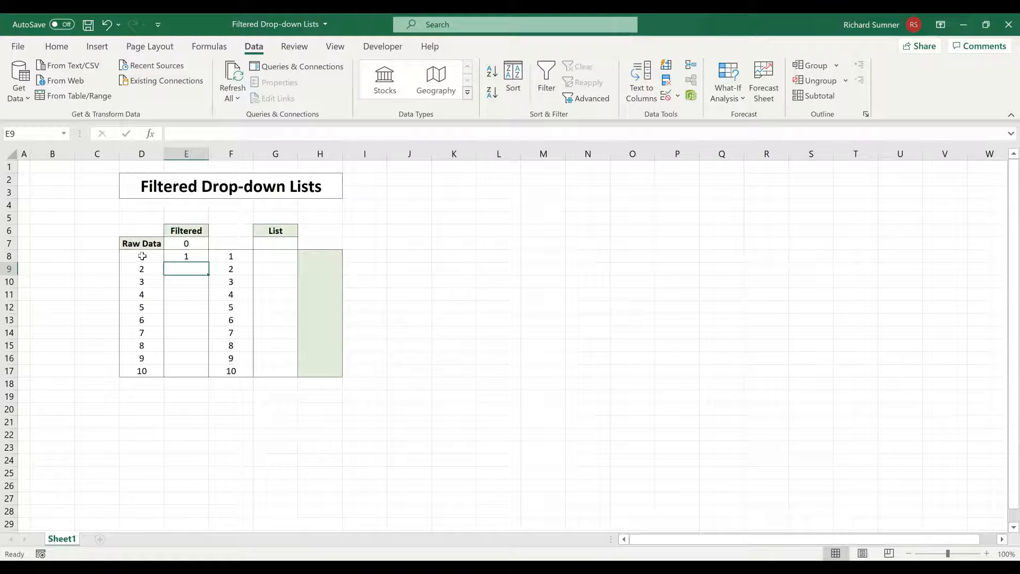
Step: Copy E8 and paste only its formula into E9:E17 of the Filtered column
right_click(183, 256)
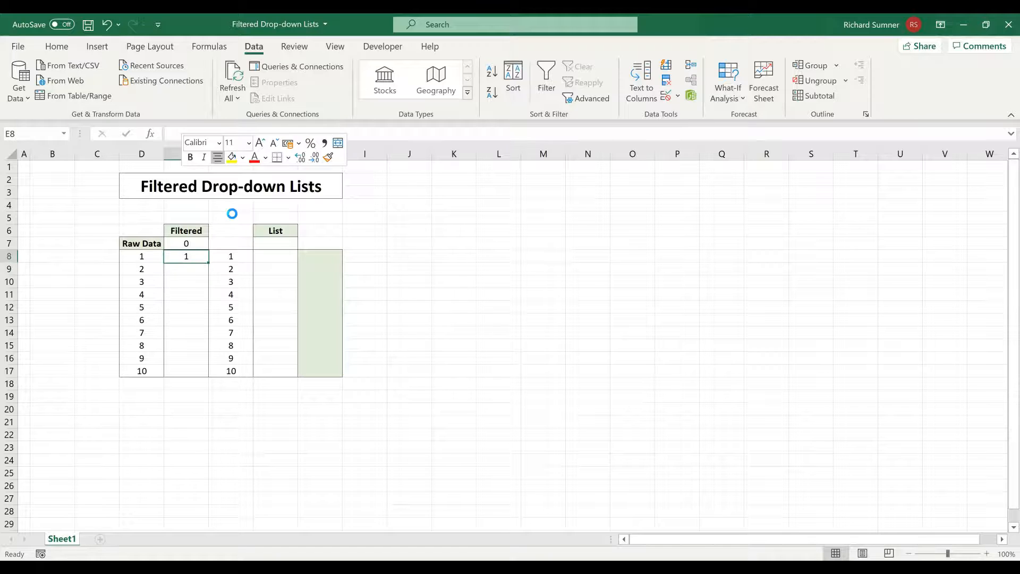
key("ctrl+c")
left_click_drag(186, 268, 189, 384)
left_click_drag(195, 270, 192, 371)
right_click(193, 327)
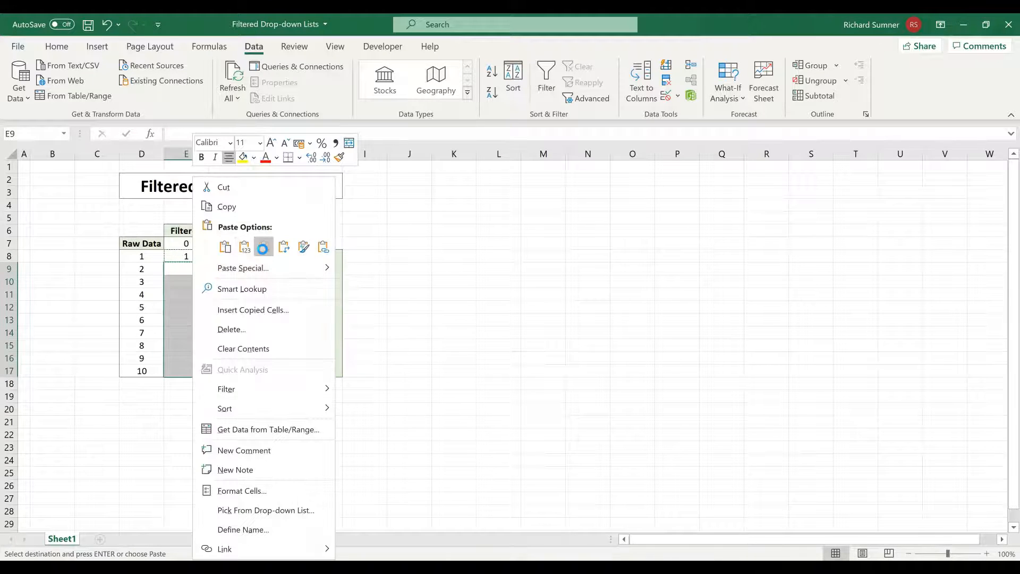
left_click(264, 247)
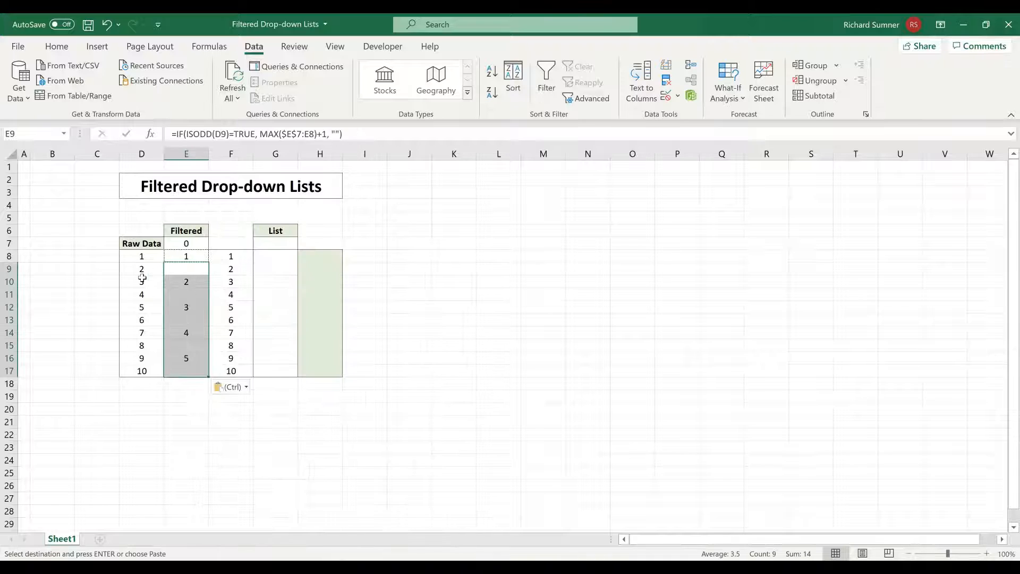
Step: Inspect the copied formula in E10 and the Raw Data values in D8:D17, ending copy mode
left_click(184, 281)
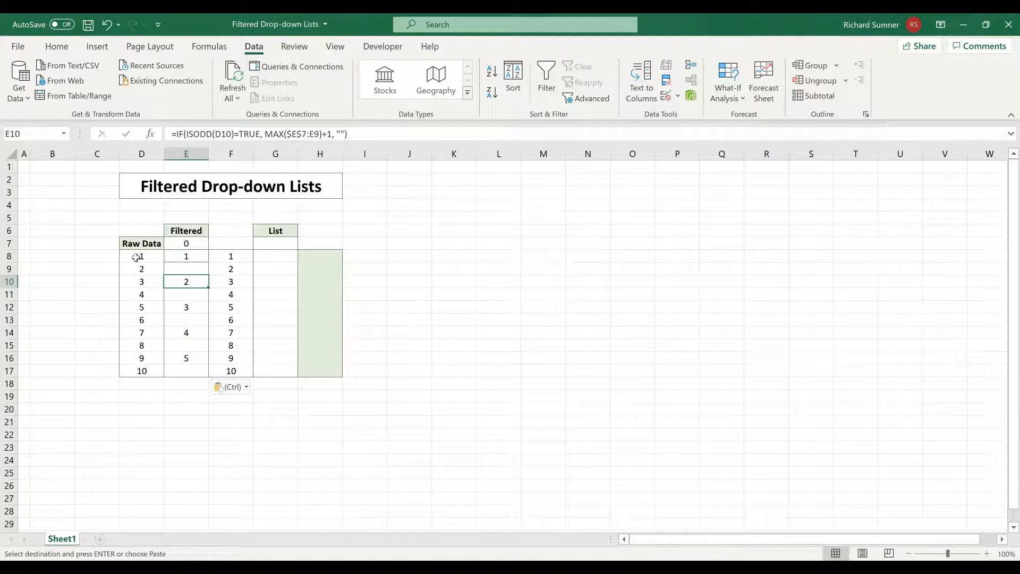
left_click_drag(136, 257, 138, 370)
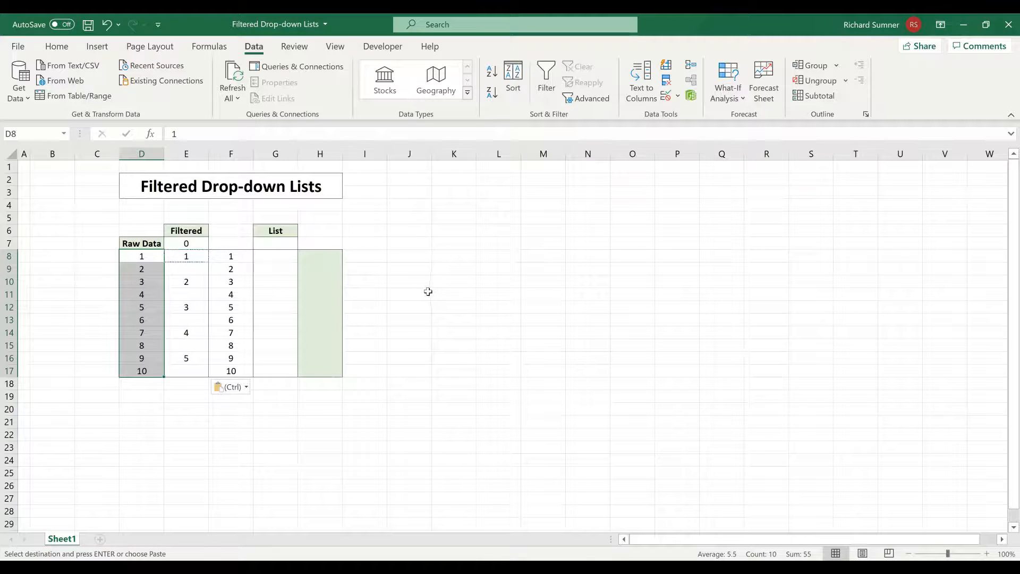
key("Escape")
Step: Start a formula in G8 of the List column with IFERROR around INDEX, using the absolute range $D$8:$D$17 as the array
left_click(277, 256)
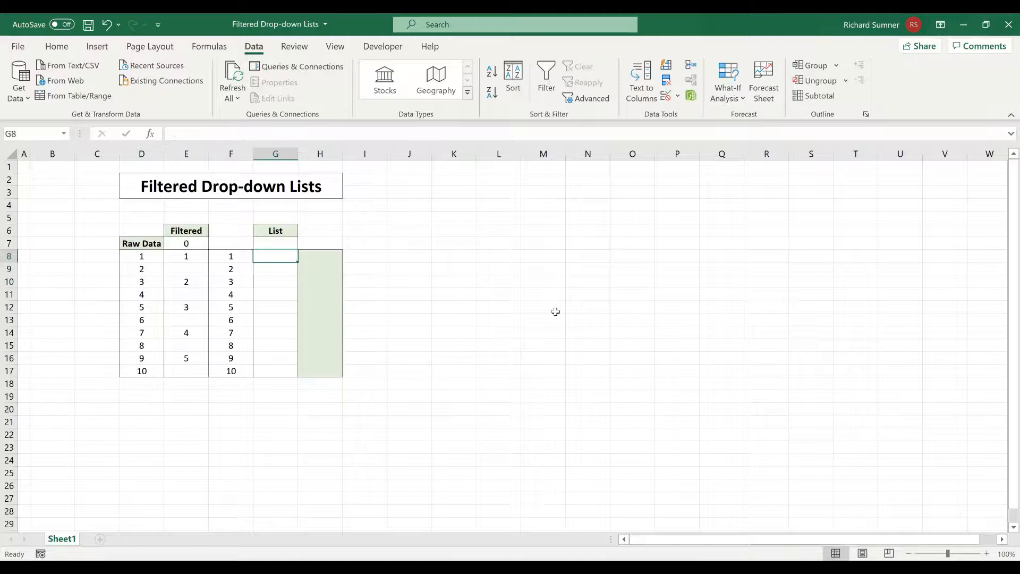
type("=")
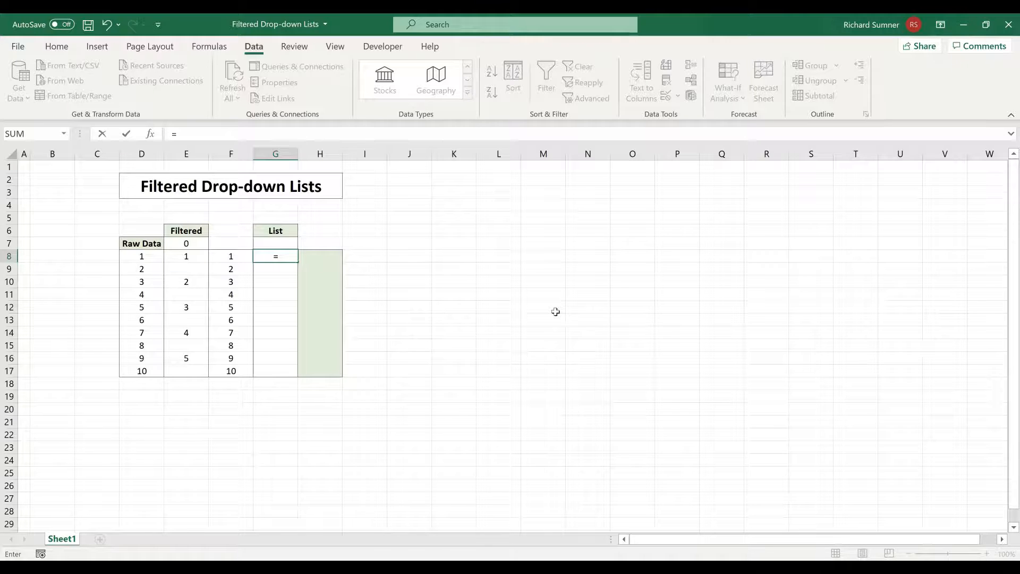
type("IFERROR(")
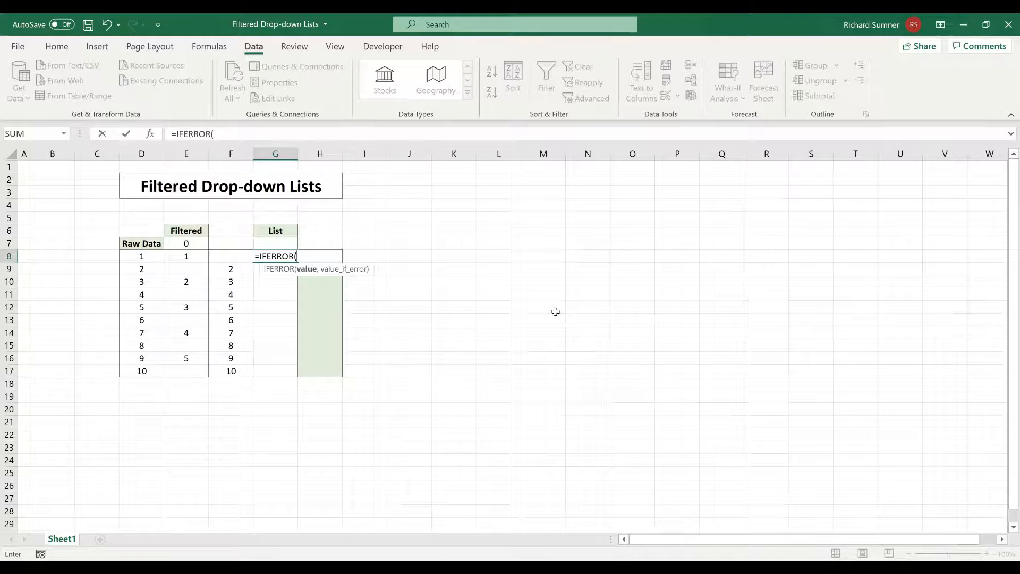
type("INDEX(")
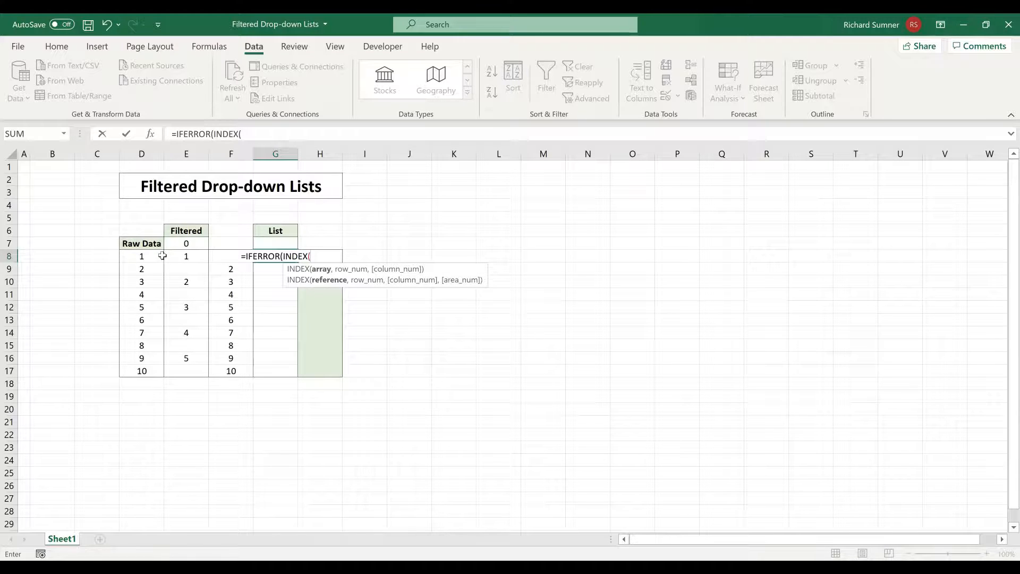
left_click(146, 259)
left_click(153, 371, "shift")
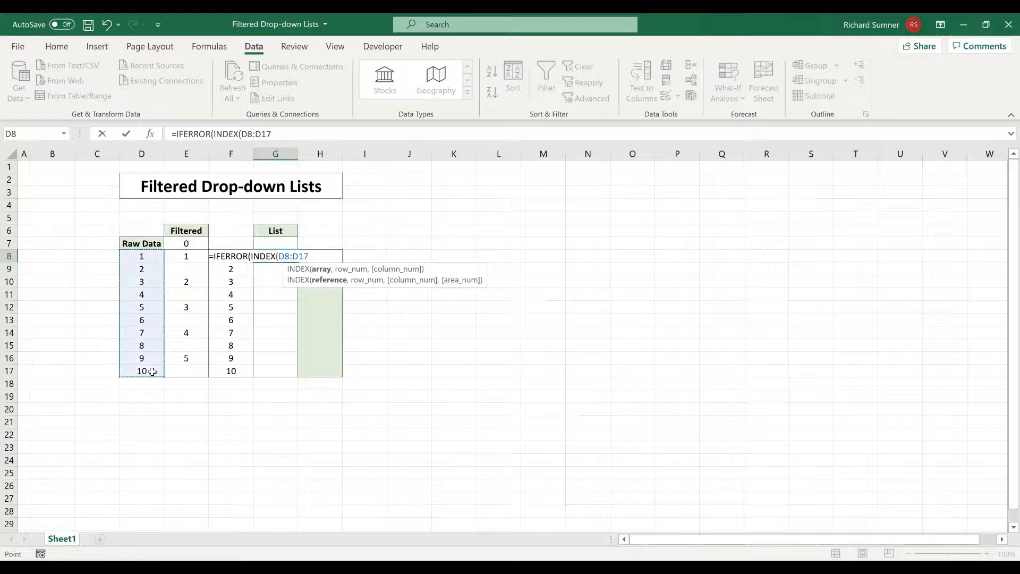
key("F4")
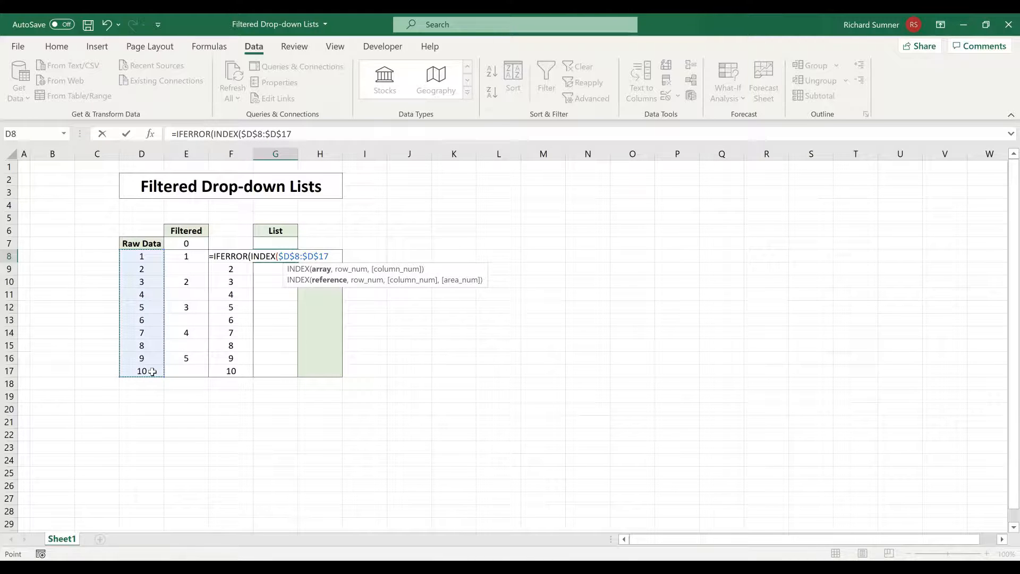
Step: Add a MATCH function as INDEX's row number, with $F8 as its lookup value, locking only the column
type(", MATCH(")
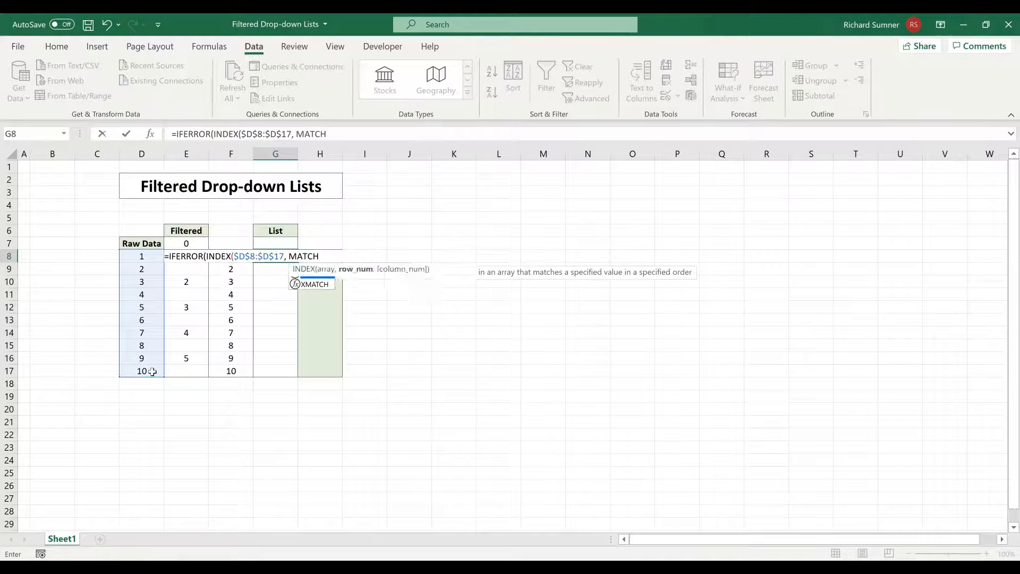
left_click(248, 246)
key("Down")
key("F4")
key("F4")
key("F4")
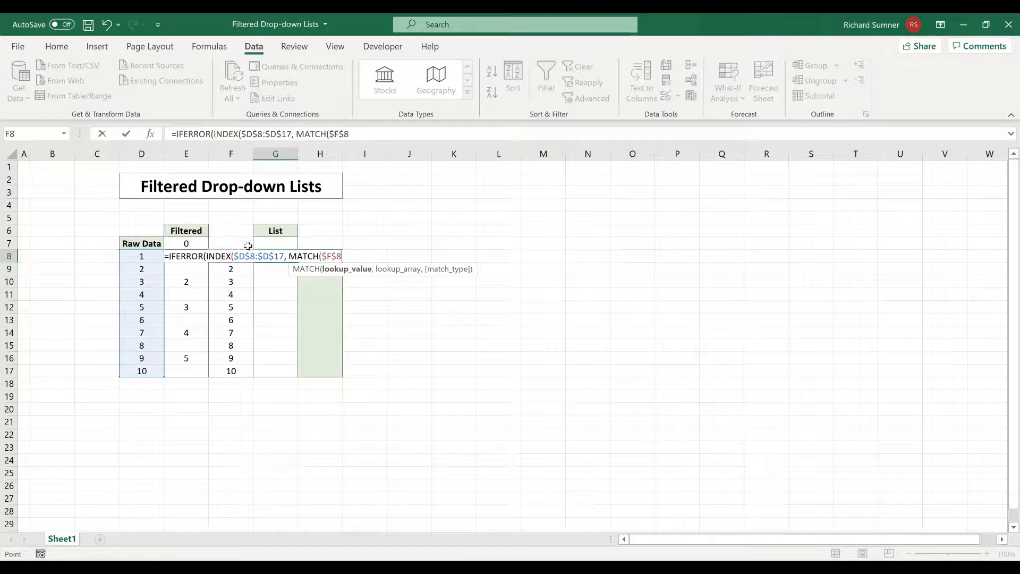
type(",")
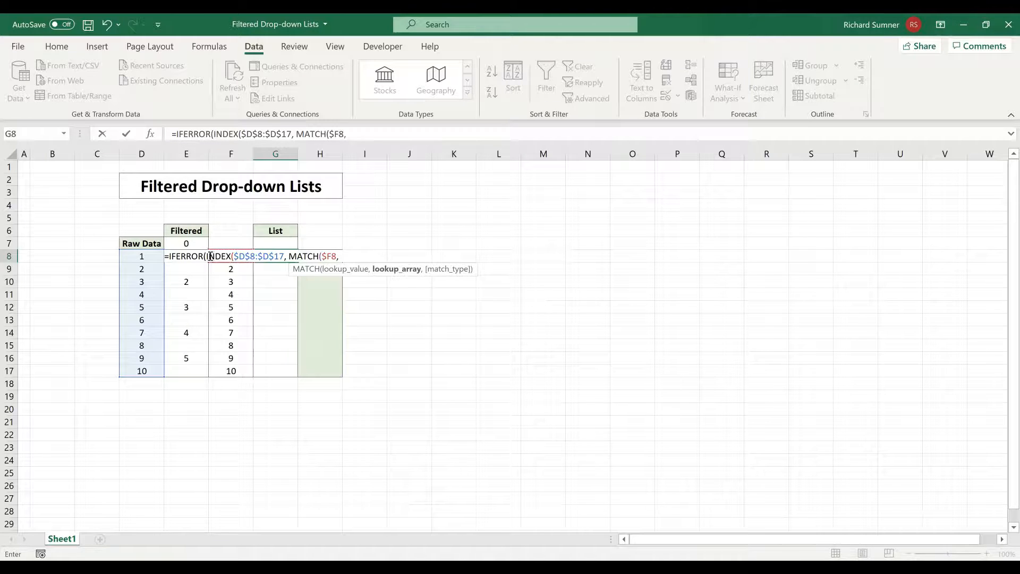
Step: Complete the G8 formula with $E$8:$E$17 as the lookup array, match type 0 and an empty string ("") as the value if error
left_click(200, 244)
key("Down")
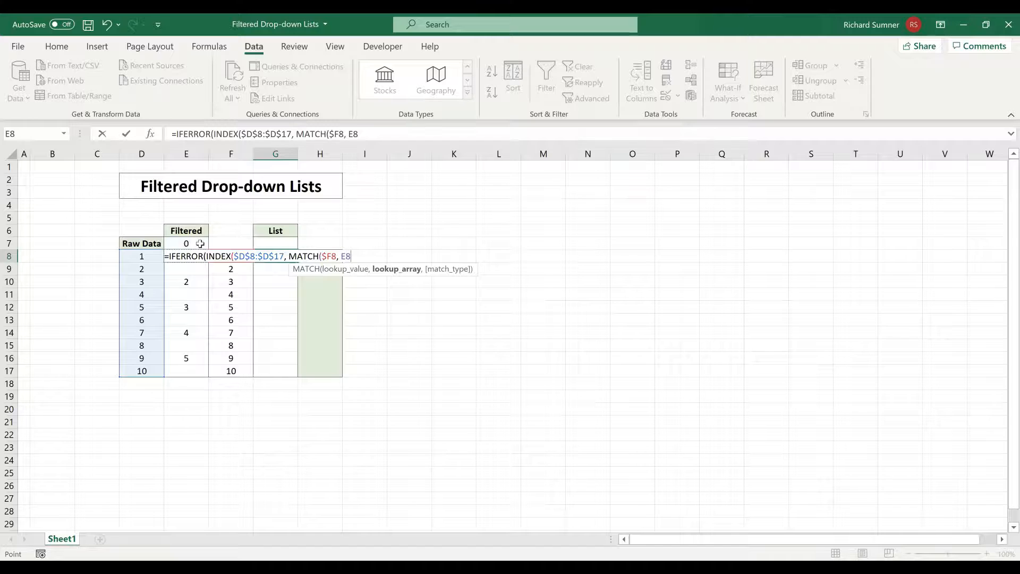
key("shift+Down")
key("shift+Down")
key("shift+Down")
key("shift+Down")
key("shift+Down")
key("shift+Down")
key("shift+Down")
key("shift+Down")
key("shift+Down")
key("F4")
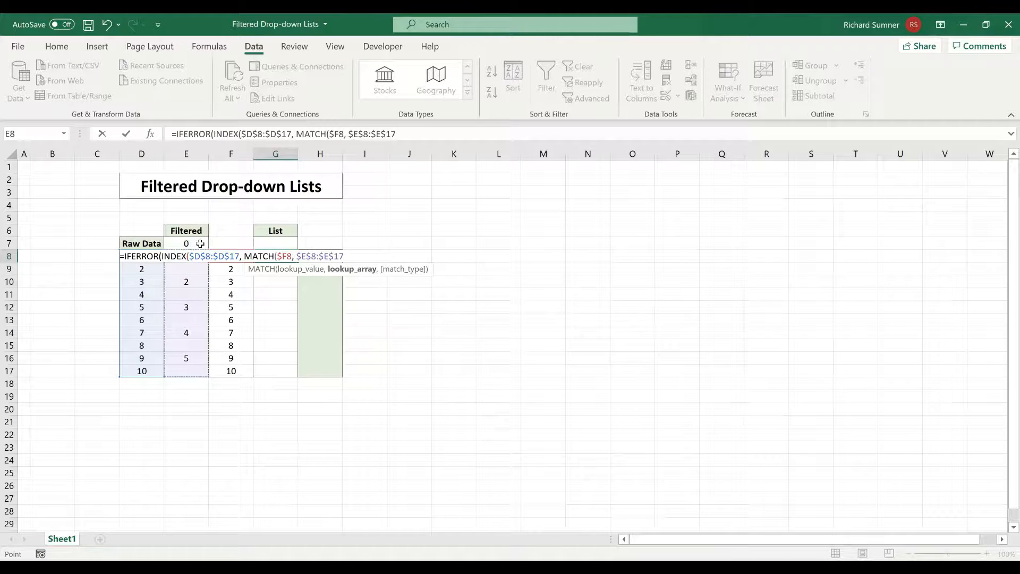
type(", 0)), \"\"0")
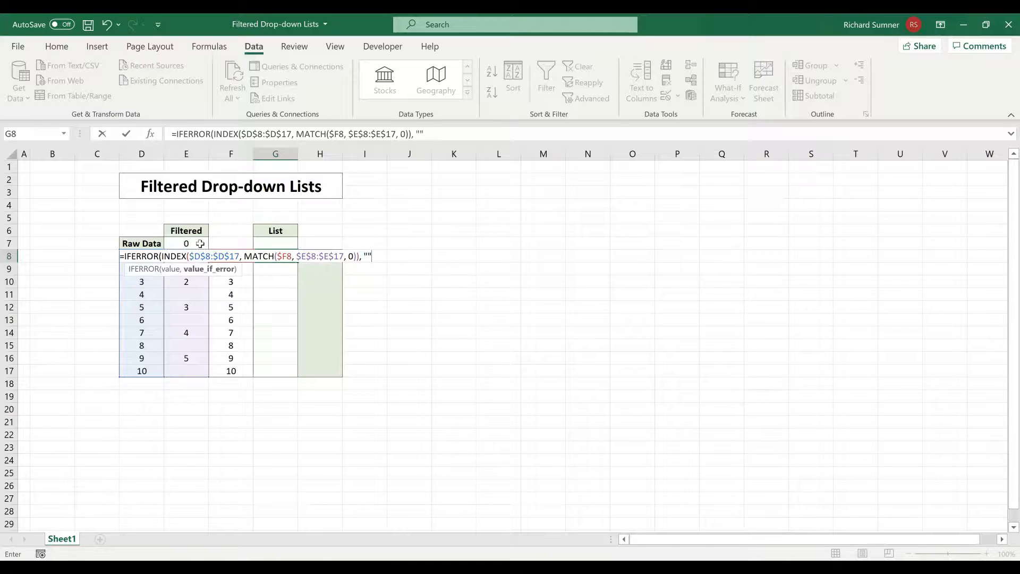
key("Return")
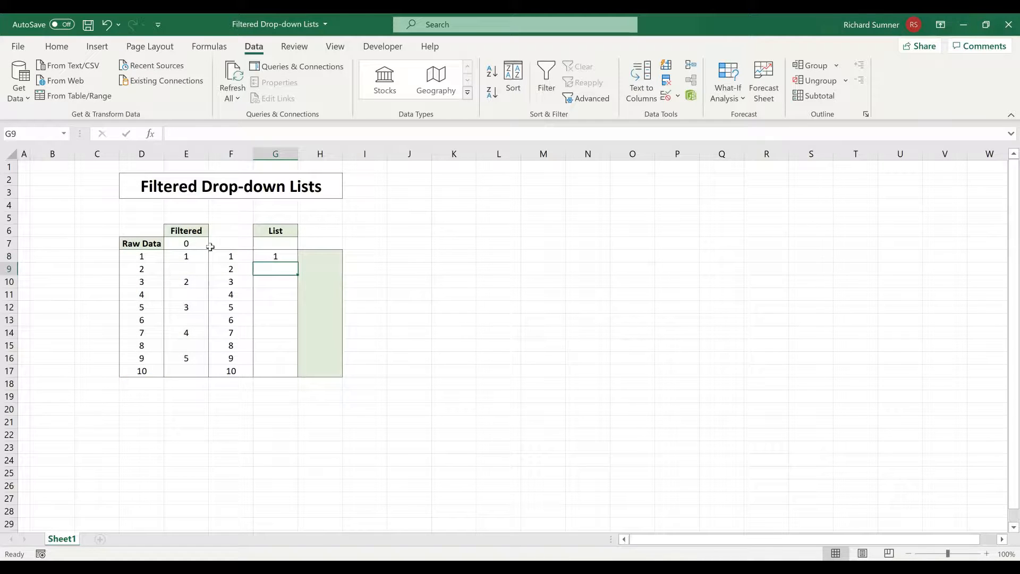
Step: Copy G8 and paste only its formula into G9:G17 of the List column, ending copy mode
right_click(281, 254)
left_click(336, 214)
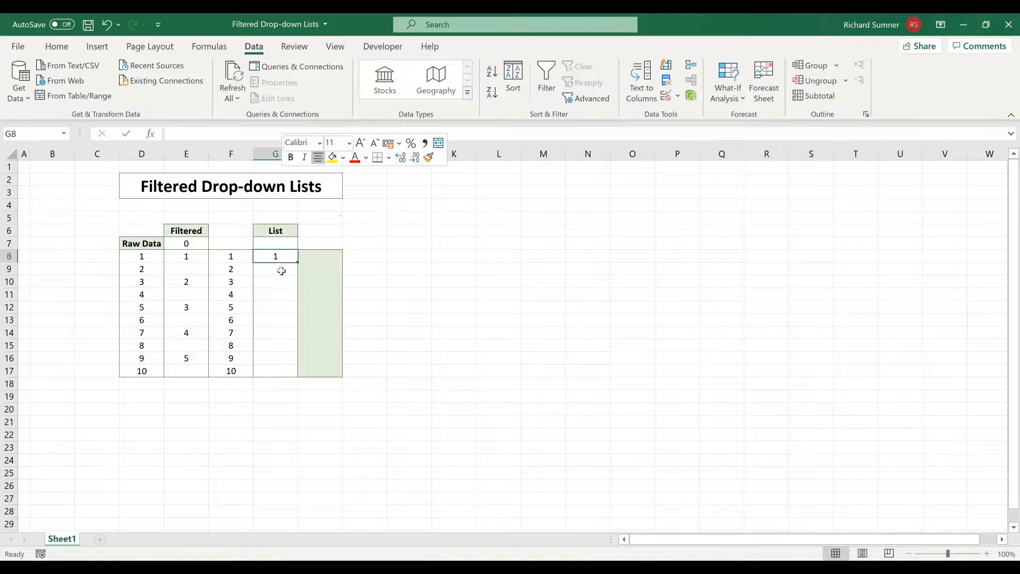
left_click_drag(282, 270, 281, 366)
right_click(275, 334)
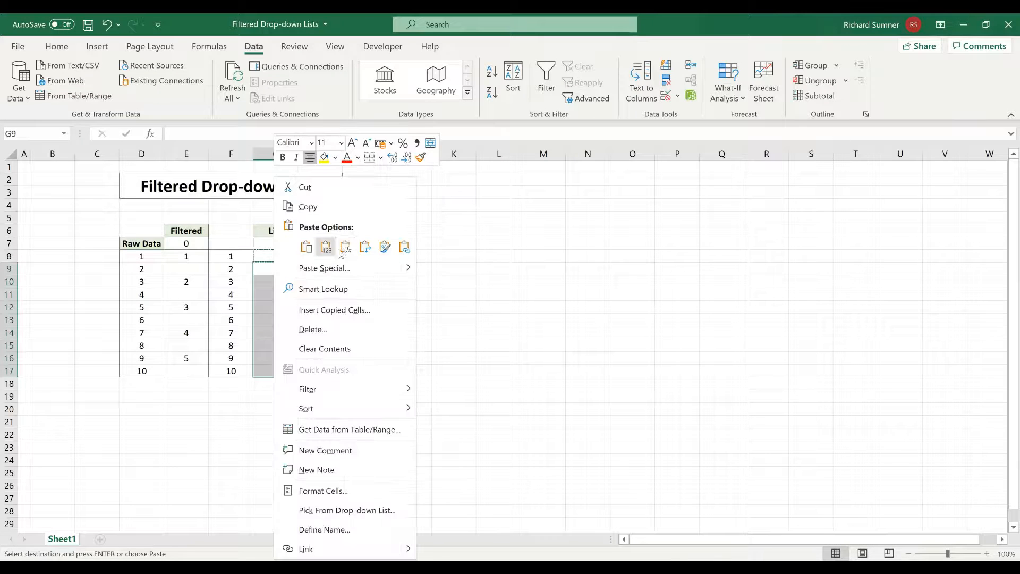
left_click(338, 248)
left_click(375, 277)
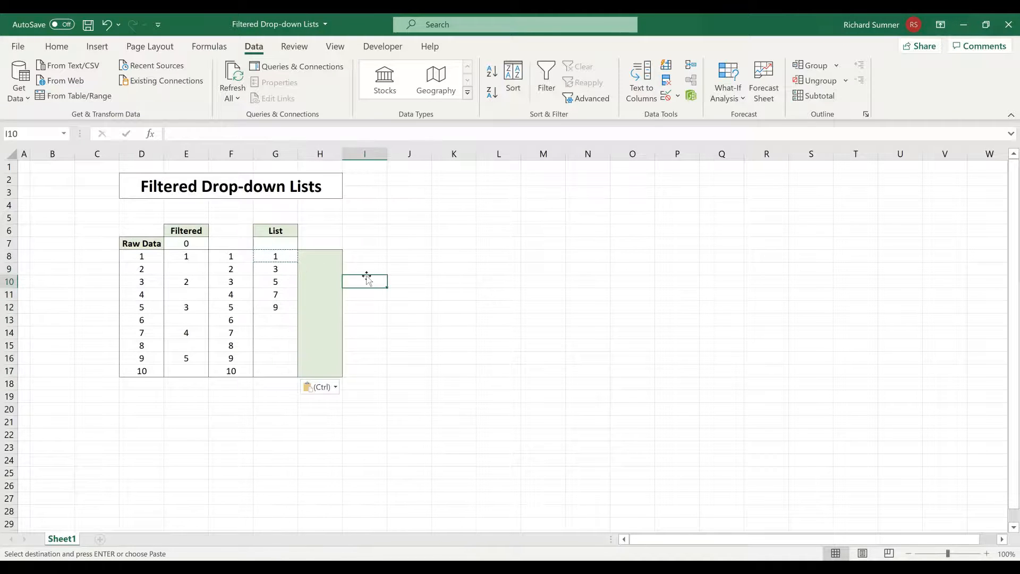
key("Escape")
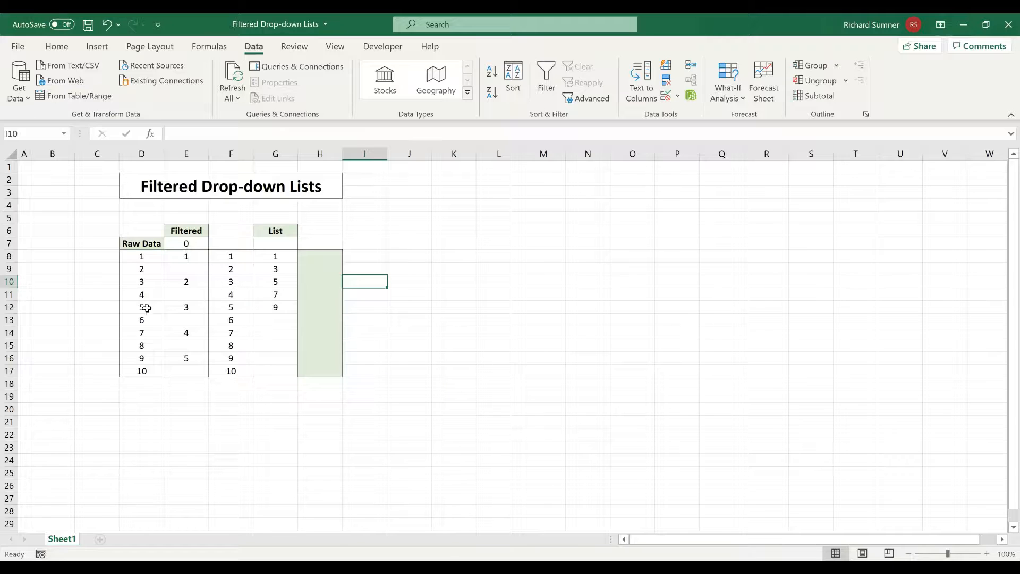
Step: Review the List values in G8:G17 and check the options offered by the drop-down in H8
left_click(280, 263)
left_click_drag(280, 262, 276, 372)
left_click(440, 321)
left_click(325, 257)
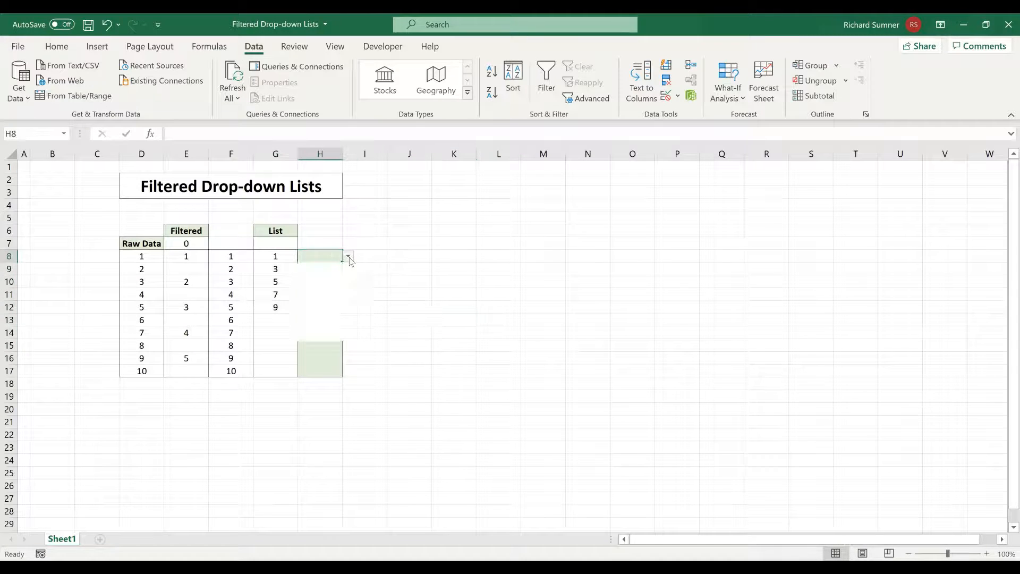
left_click(348, 257)
left_click(443, 294)
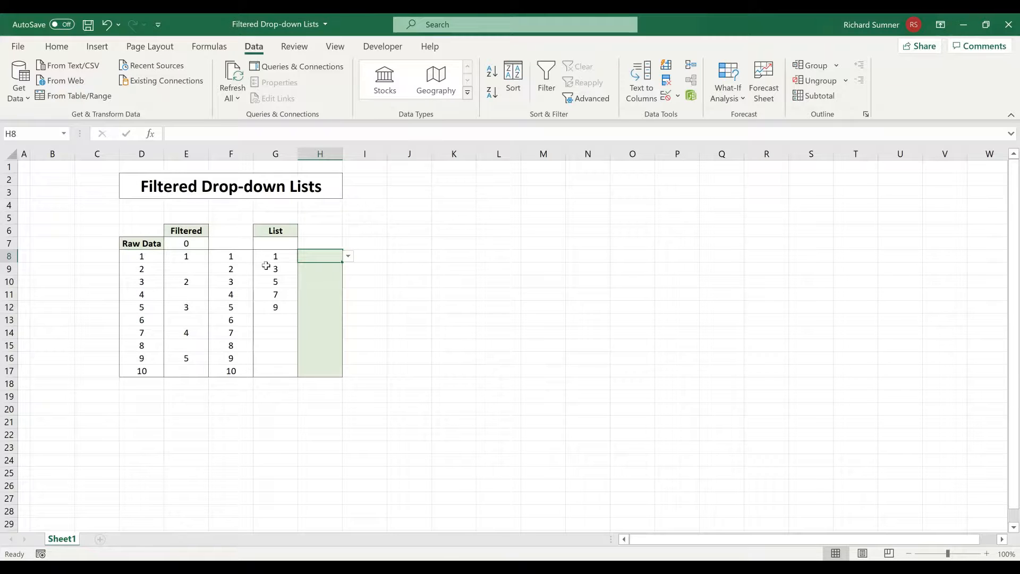
Step: Replace ISODD with ISEVEN in the E8 formula of the Filtered column
left_click(150, 258)
left_click(187, 256)
left_click_drag(212, 137, 197, 137)
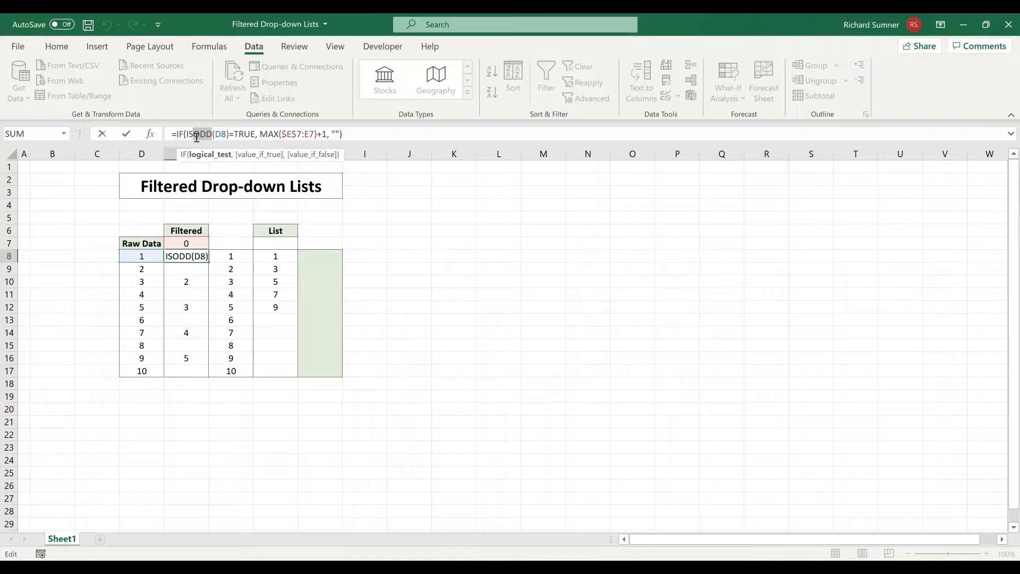
type("EVEN")
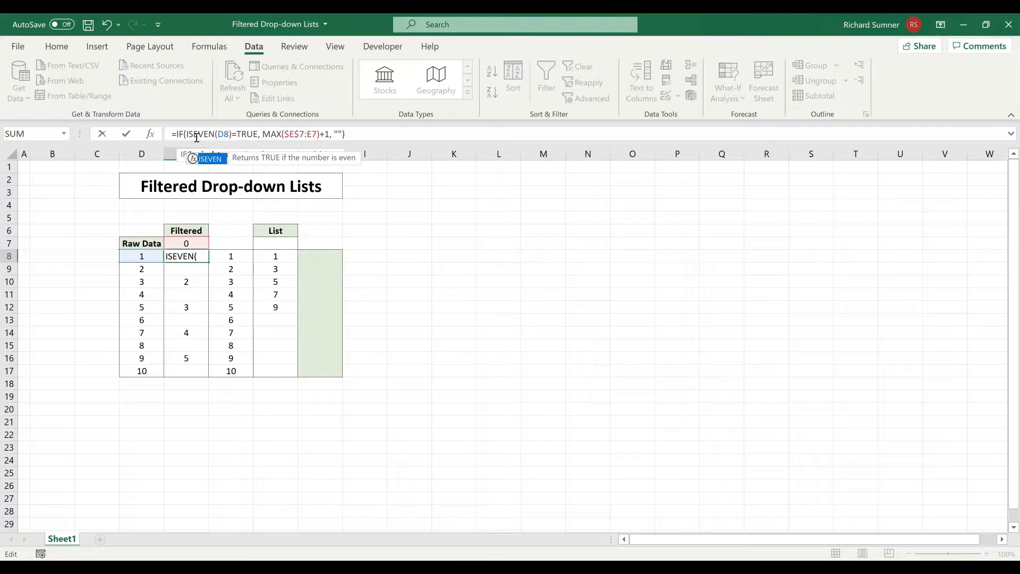
key("Return")
Step: Copy the revised E8 formula and paste only the formula into E9:E17
right_click(196, 254)
left_click(242, 212)
left_click_drag(190, 269, 189, 371)
right_click(183, 329)
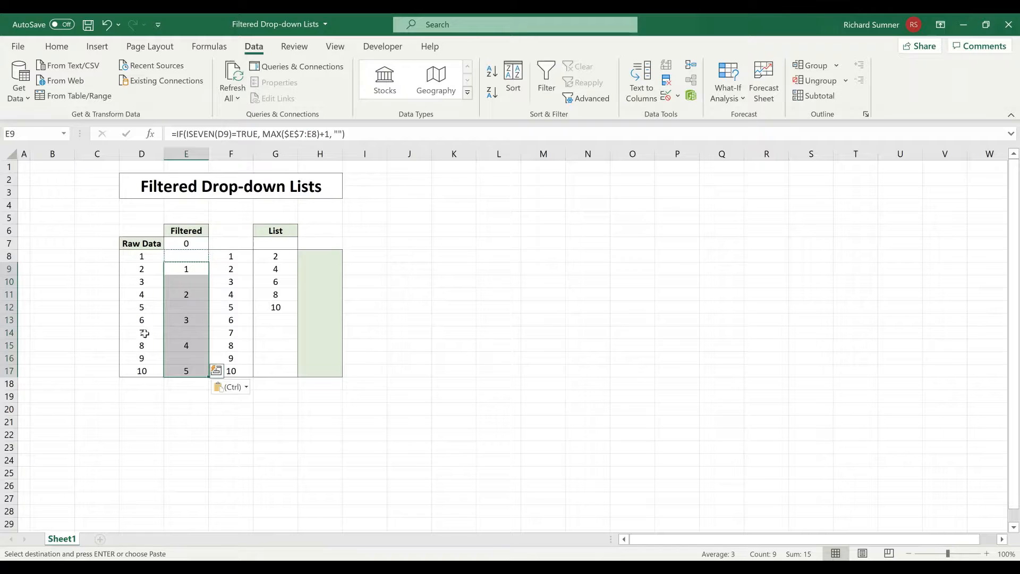
left_click(405, 357)
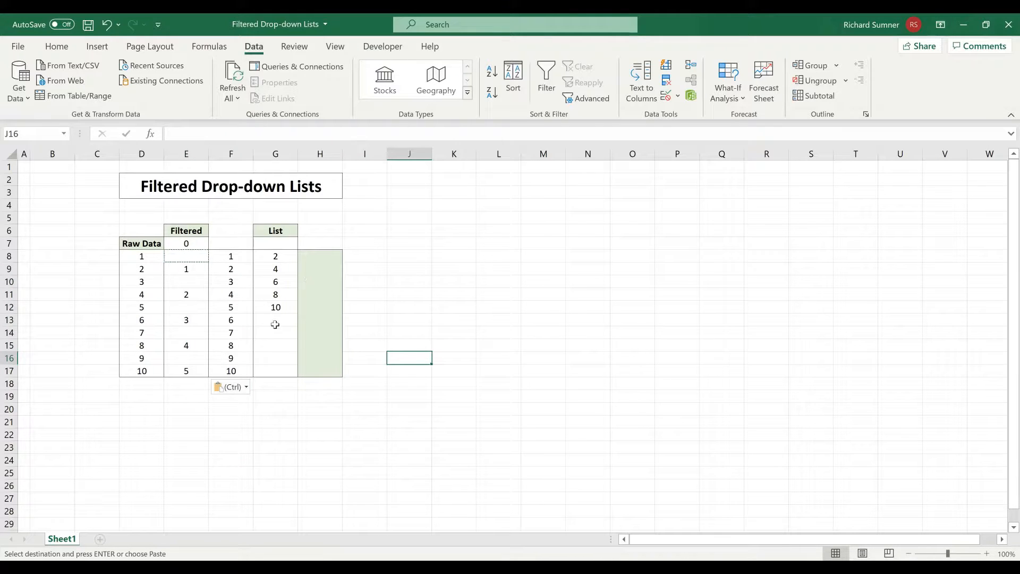
Step: Check the options in the H8 drop-down against the even-number filter, closing the list and ending copy mode
left_click(312, 254)
left_click(348, 256)
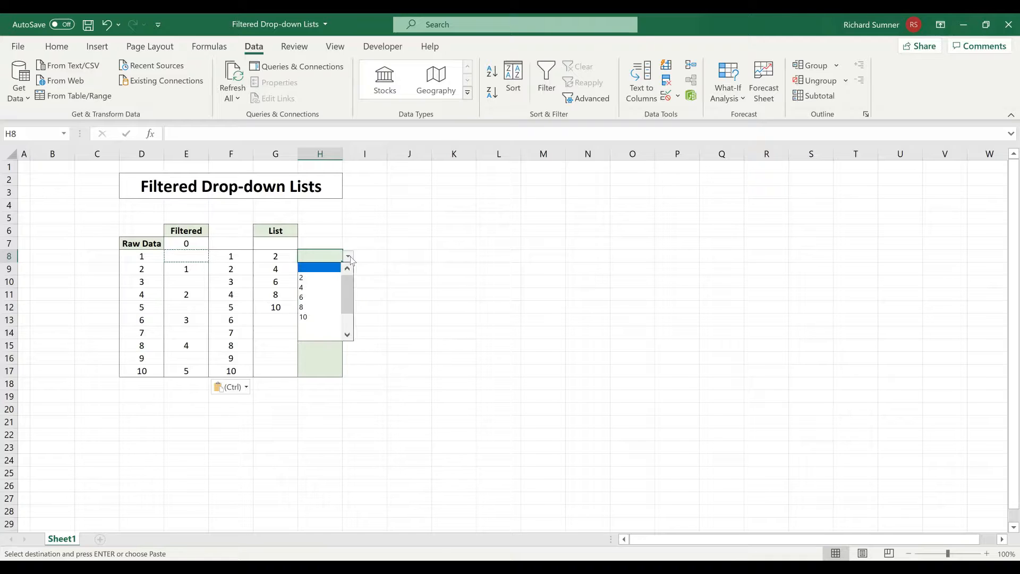
left_click(350, 258)
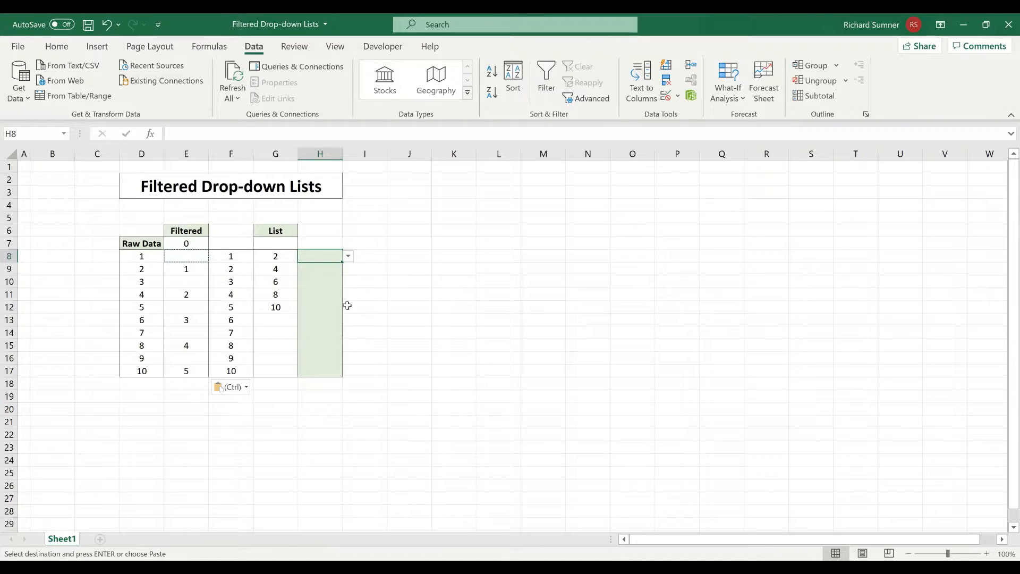
left_click(423, 305)
key("Escape")
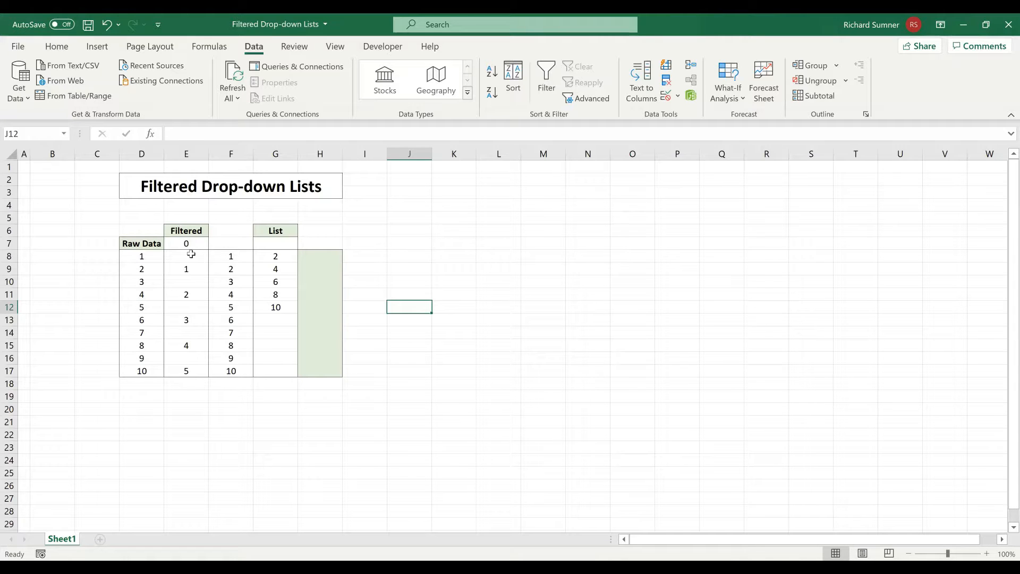
Step: Review the Filtered formulas in E8:E17, the List formulas in G8:G17 and the drop-down in H8
left_click_drag(187, 256, 189, 371)
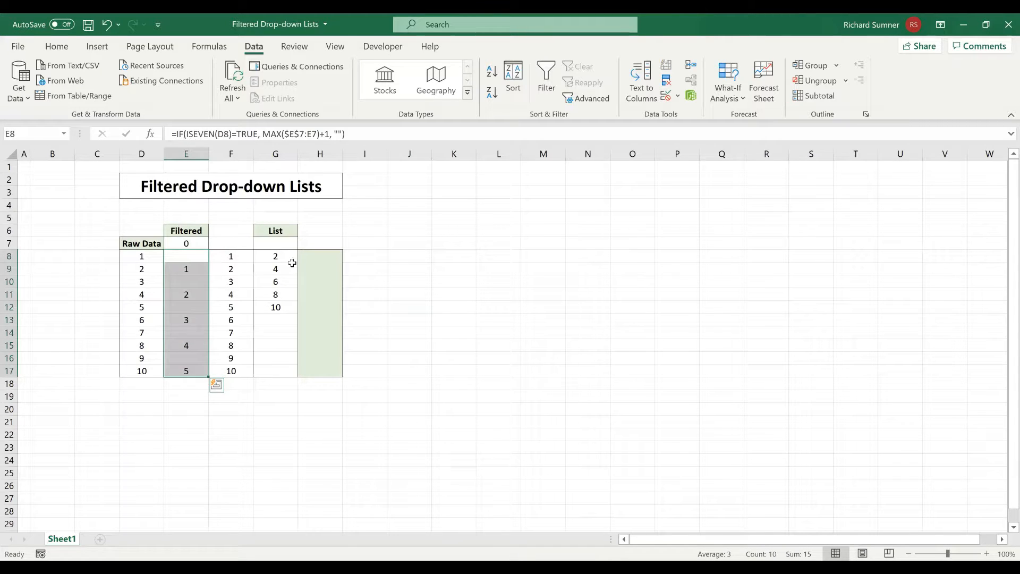
left_click_drag(287, 259, 286, 374)
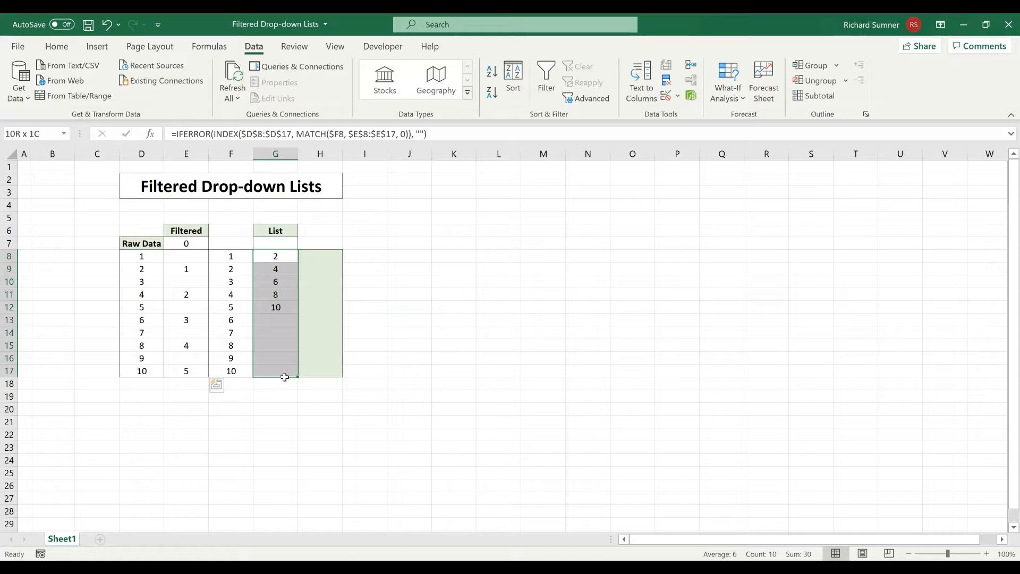
left_click(328, 257)
left_click(348, 256)
left_click(348, 258)
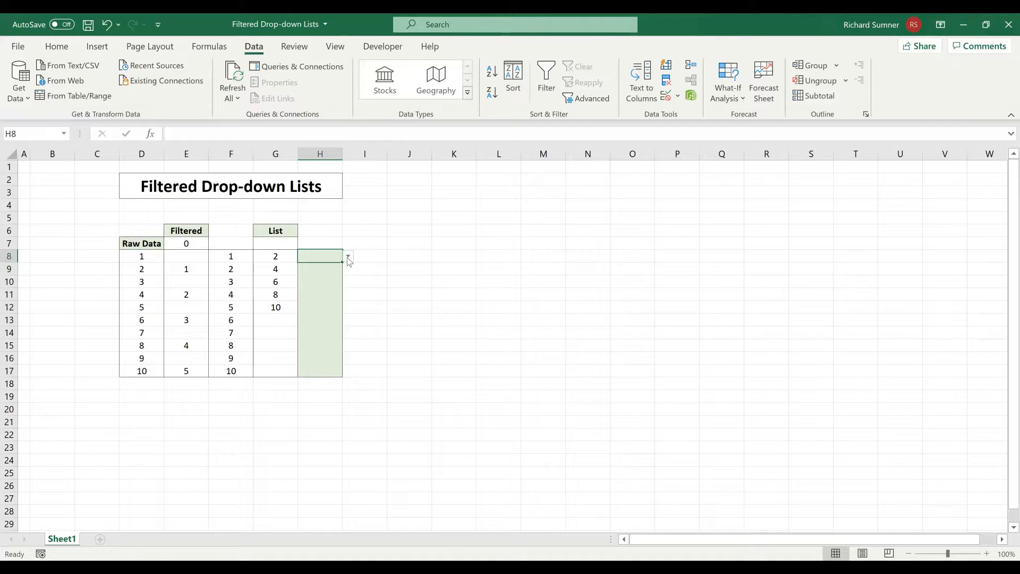